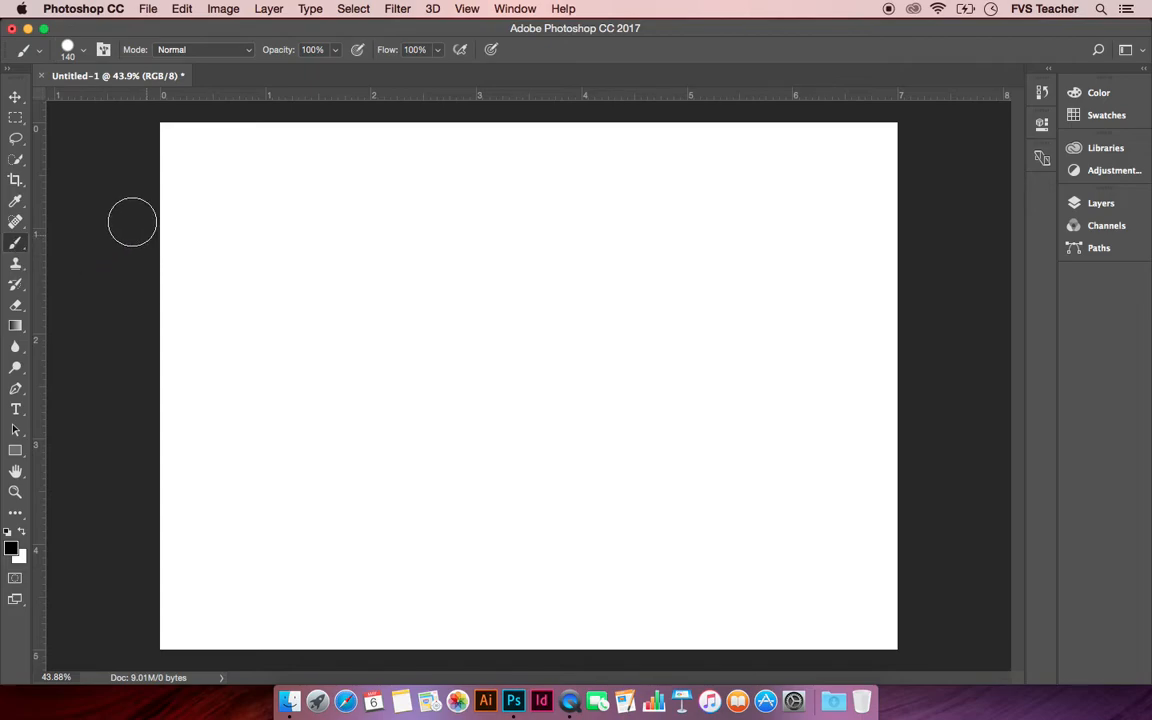
Paint black test strokes with the hard round brush at 140 px and 428 px, undoing each one
{"action": "mouse_move", "coordinate": [126, 219]}
{"action": "left_mouse_down"}
{"action": "mouse_move", "coordinate": [319, 243]}
{"action": "mouse_move", "coordinate": [368, 318]}
{"action": "mouse_move", "coordinate": [467, 407]}
{"action": "mouse_move", "coordinate": [546, 353]}
{"action": "mouse_move", "coordinate": [574, 274]}
{"action": "mouse_move", "coordinate": [662, 261]}
{"action": "mouse_move", "coordinate": [754, 342]}
{"action": "mouse_move", "coordinate": [686, 502]}
{"action": "mouse_move", "coordinate": [540, 401]}
{"action": "mouse_move", "coordinate": [474, 240]}
{"action": "mouse_move", "coordinate": [293, 273]}
{"action": "mouse_move", "coordinate": [281, 449]}
{"action": "mouse_move", "coordinate": [404, 438]}
{"action": "mouse_move", "coordinate": [554, 236]}
{"action": "mouse_move", "coordinate": [632, 183]}
{"action": "left_mouse_up"}
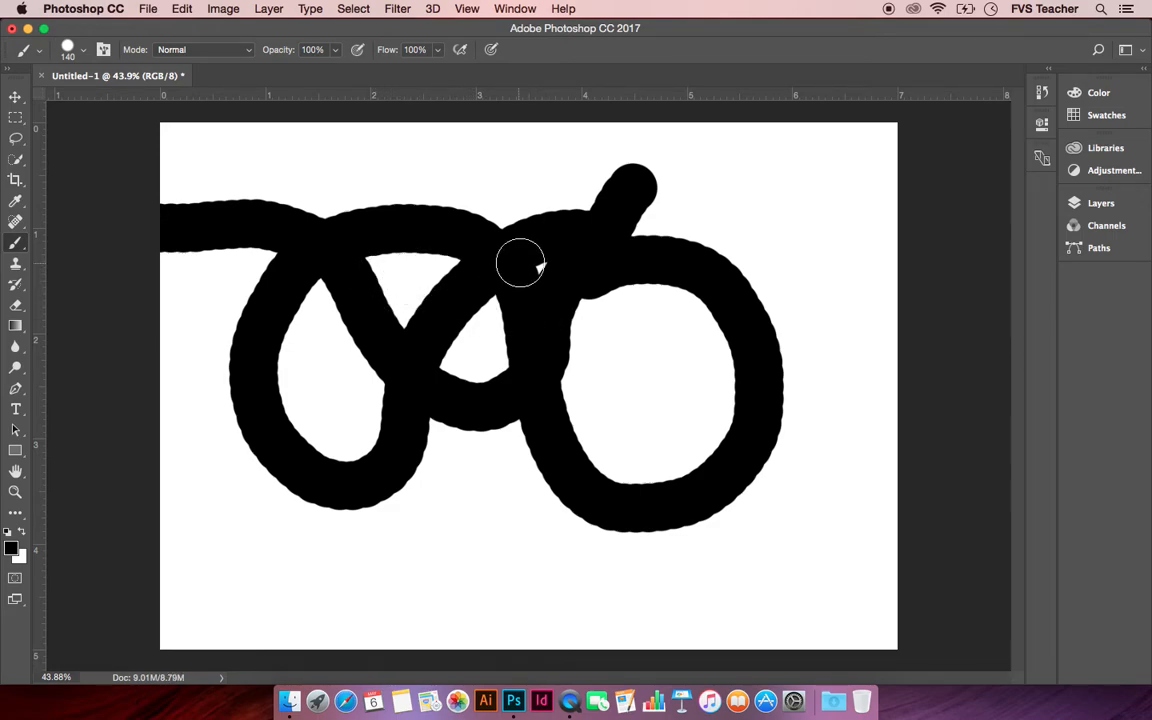
{"action": "key", "text": "super+z"}
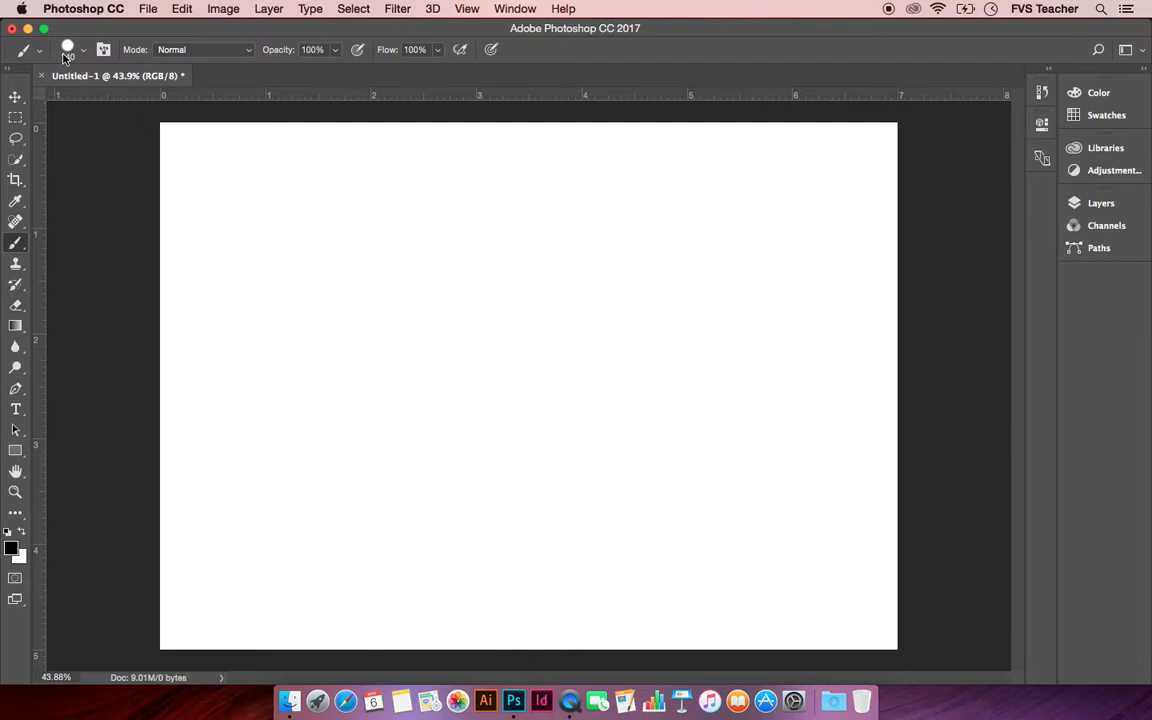
{"action": "left_click", "coordinate": [84, 51]}
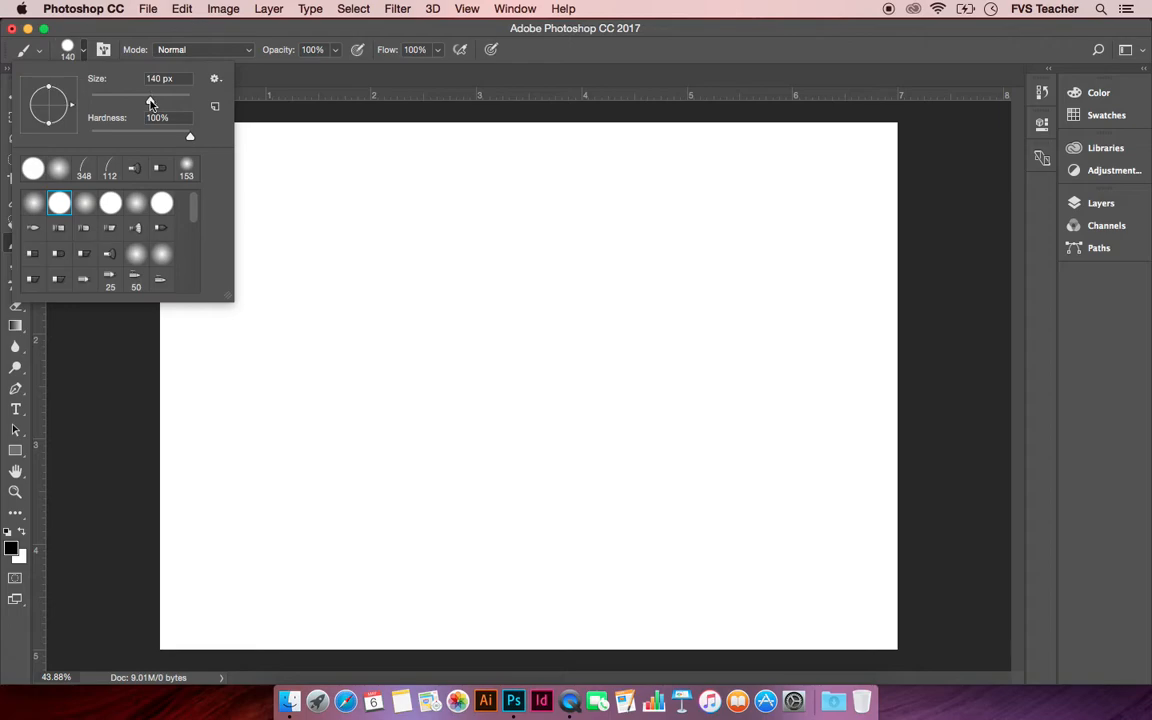
{"action": "mouse_move", "coordinate": [150, 101]}
{"action": "left_mouse_down"}
{"action": "mouse_move", "coordinate": [172, 102]}
{"action": "mouse_move", "coordinate": [311, 185]}
{"action": "left_mouse_up"}
{"action": "left_click_drag", "start_coordinate": [188, 104], "coordinate": [175, 101]}
{"action": "left_click", "coordinate": [331, 206]}
{"action": "mouse_move", "coordinate": [344, 222]}
{"action": "left_mouse_down"}
{"action": "mouse_move", "coordinate": [531, 337]}
{"action": "mouse_move", "coordinate": [496, 447]}
{"action": "mouse_move", "coordinate": [299, 462]}
{"action": "mouse_move", "coordinate": [395, 301]}
{"action": "mouse_move", "coordinate": [592, 314]}
{"action": "mouse_move", "coordinate": [633, 275]}
{"action": "mouse_move", "coordinate": [524, 250]}
{"action": "mouse_move", "coordinate": [381, 291]}
{"action": "left_mouse_up"}
{"action": "key", "text": "super+z"}
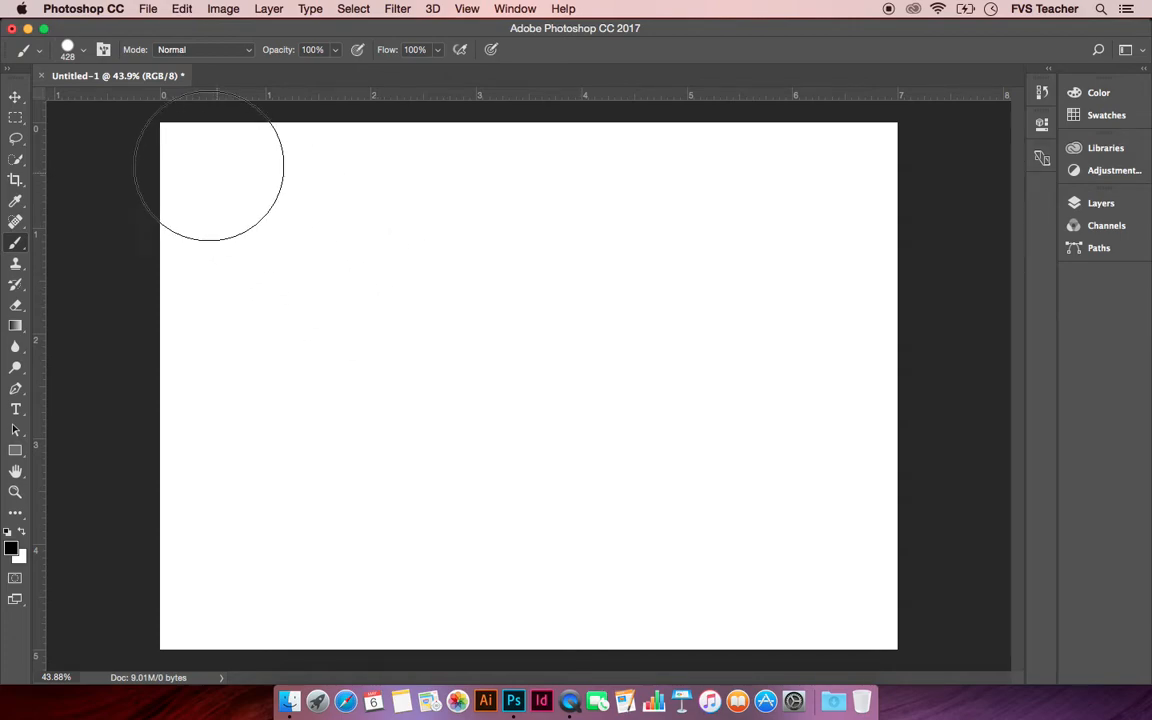
Set the brush to 191 px with 0% hardness, paint a soft looping black stroke across the canvas, and undo it
{"action": "left_click", "coordinate": [84, 50]}
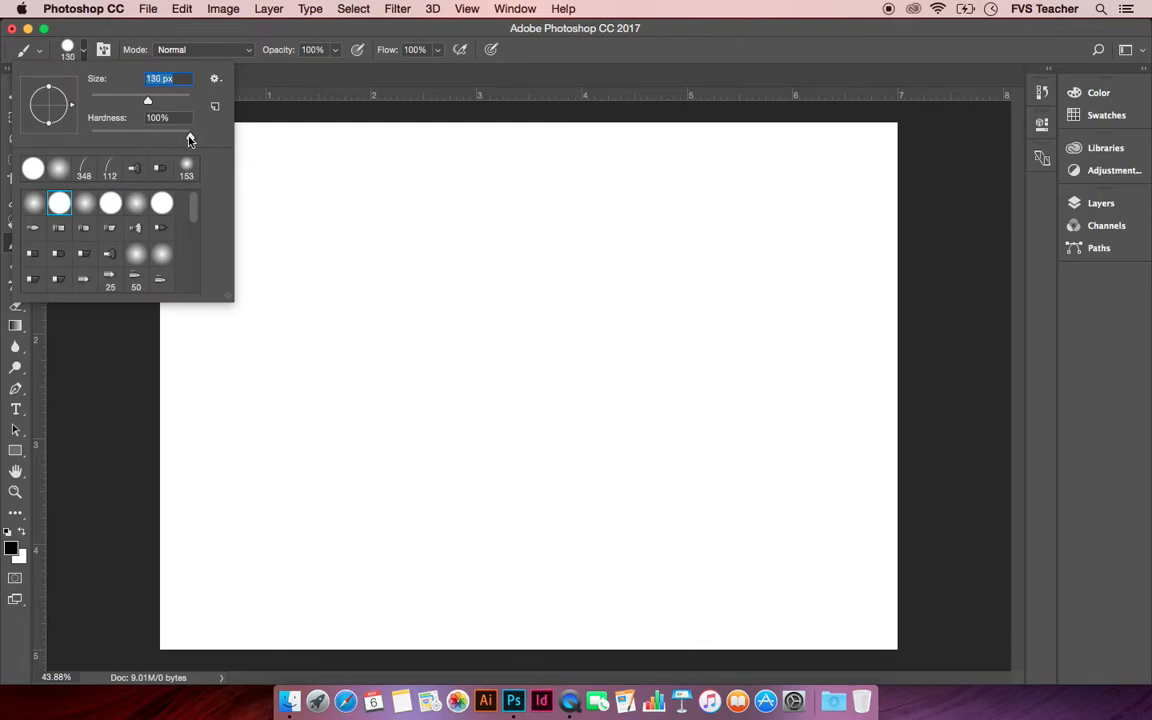
{"action": "left_click_drag", "start_coordinate": [170, 138], "coordinate": [92, 138]}
{"action": "left_click_drag", "start_coordinate": [154, 102], "coordinate": [163, 101]}
{"action": "left_click", "coordinate": [121, 368]}
{"action": "mouse_move", "coordinate": [121, 368]}
{"action": "left_mouse_down"}
{"action": "mouse_move", "coordinate": [177, 373]}
{"action": "mouse_move", "coordinate": [272, 322]}
{"action": "mouse_move", "coordinate": [364, 298]}
{"action": "mouse_move", "coordinate": [434, 387]}
{"action": "mouse_move", "coordinate": [365, 510]}
{"action": "mouse_move", "coordinate": [254, 450]}
{"action": "mouse_move", "coordinate": [306, 349]}
{"action": "mouse_move", "coordinate": [414, 349]}
{"action": "mouse_move", "coordinate": [562, 422]}
{"action": "mouse_move", "coordinate": [729, 355]}
{"action": "mouse_move", "coordinate": [659, 244]}
{"action": "mouse_move", "coordinate": [586, 297]}
{"action": "mouse_move", "coordinate": [607, 229]}
{"action": "mouse_move", "coordinate": [452, 250]}
{"action": "left_mouse_up"}
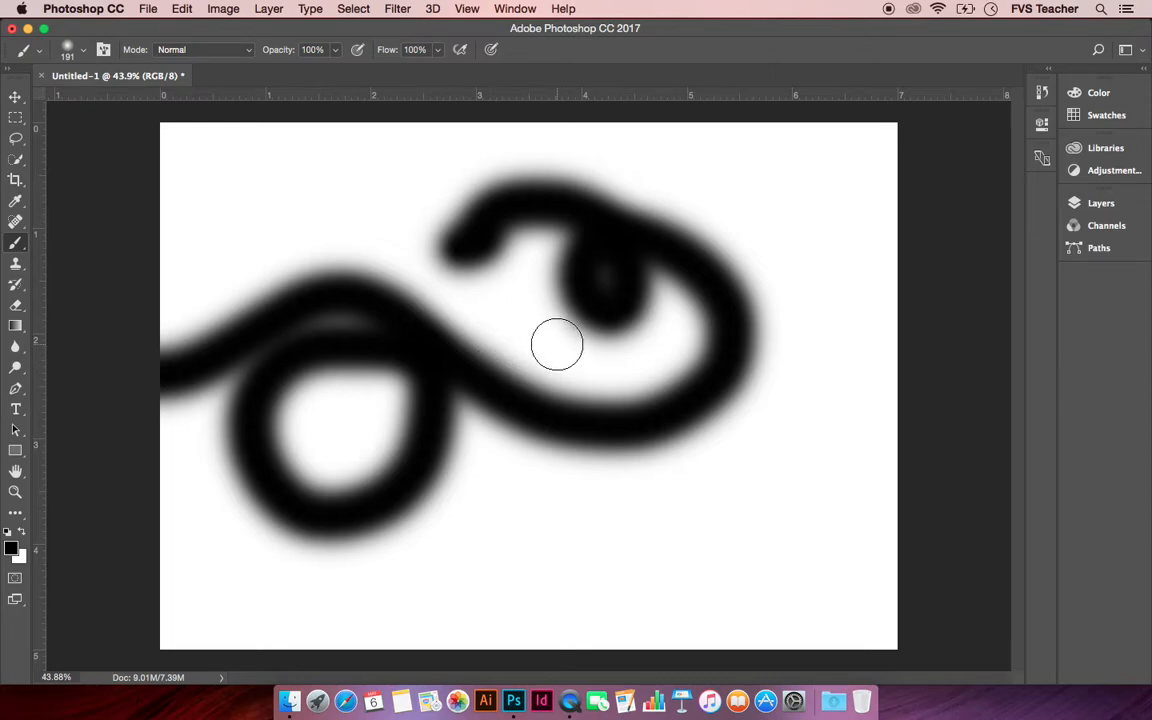
{"action": "key", "text": "super+z"}
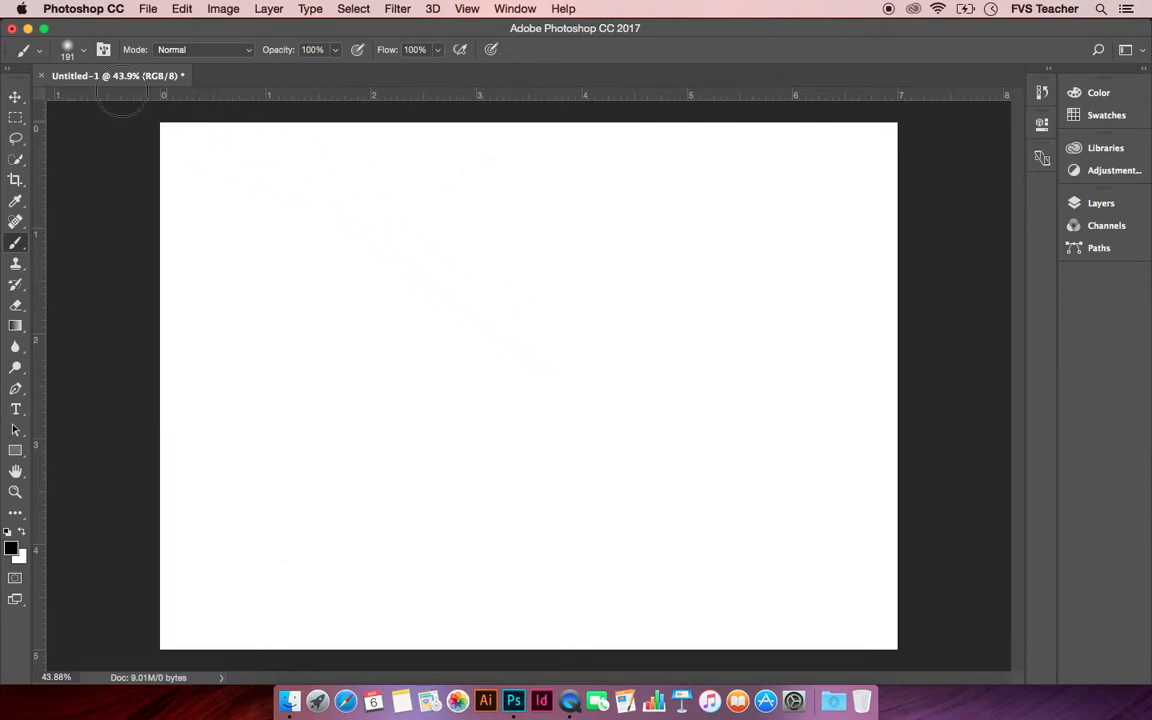
Choose a round bristle brush preset at 191 px, paint a looping bristle stroke on the canvas, and undo it
{"action": "left_click", "coordinate": [83, 52]}
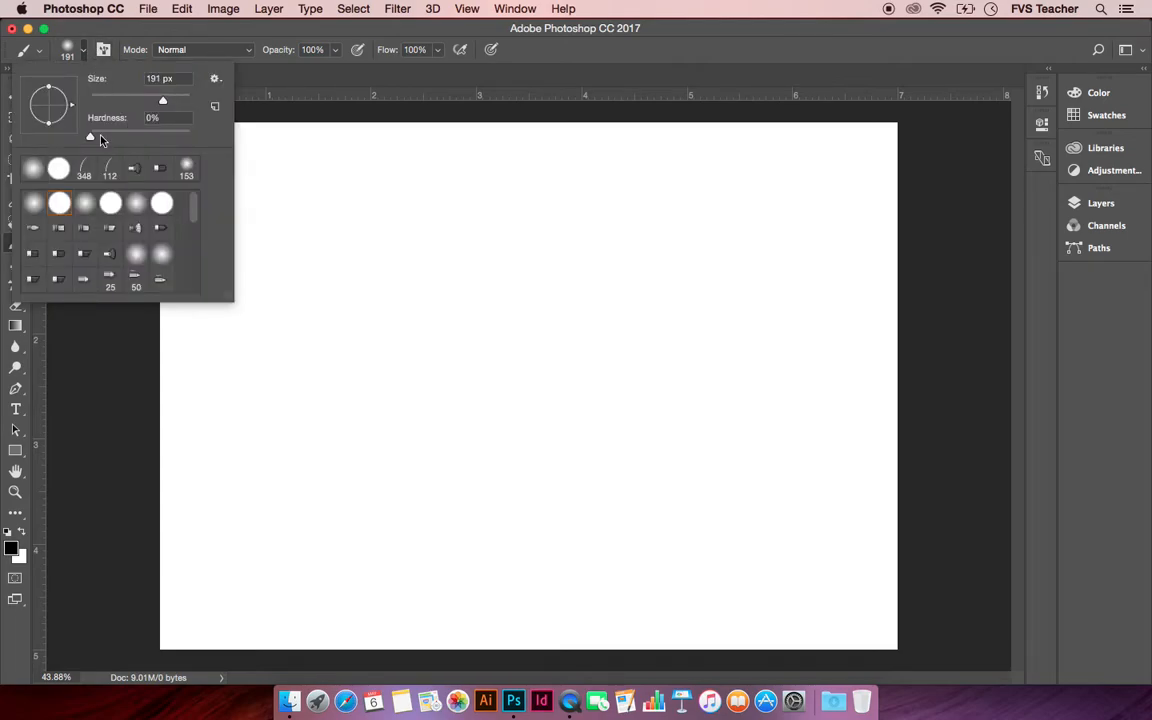
{"action": "mouse_move", "coordinate": [91, 136]}
{"action": "left_mouse_down"}
{"action": "mouse_move", "coordinate": [193, 139]}
{"action": "mouse_move", "coordinate": [89, 139]}
{"action": "left_mouse_up"}
{"action": "left_click", "coordinate": [60, 204]}
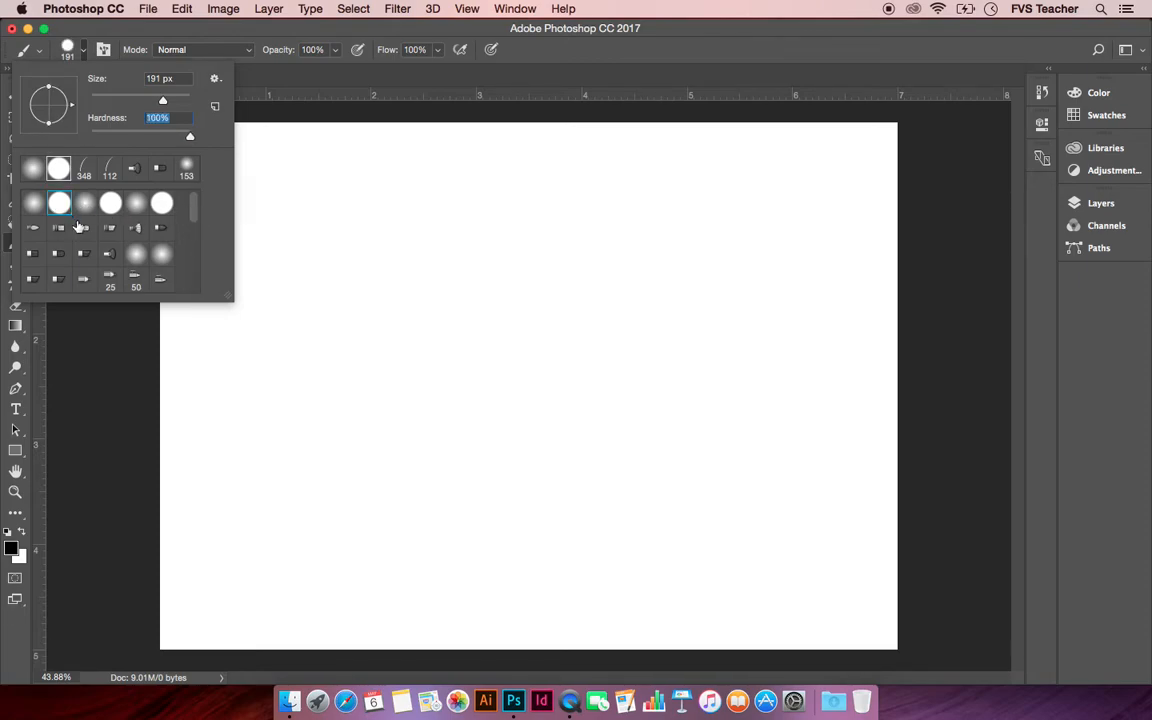
{"action": "left_click", "coordinate": [138, 231]}
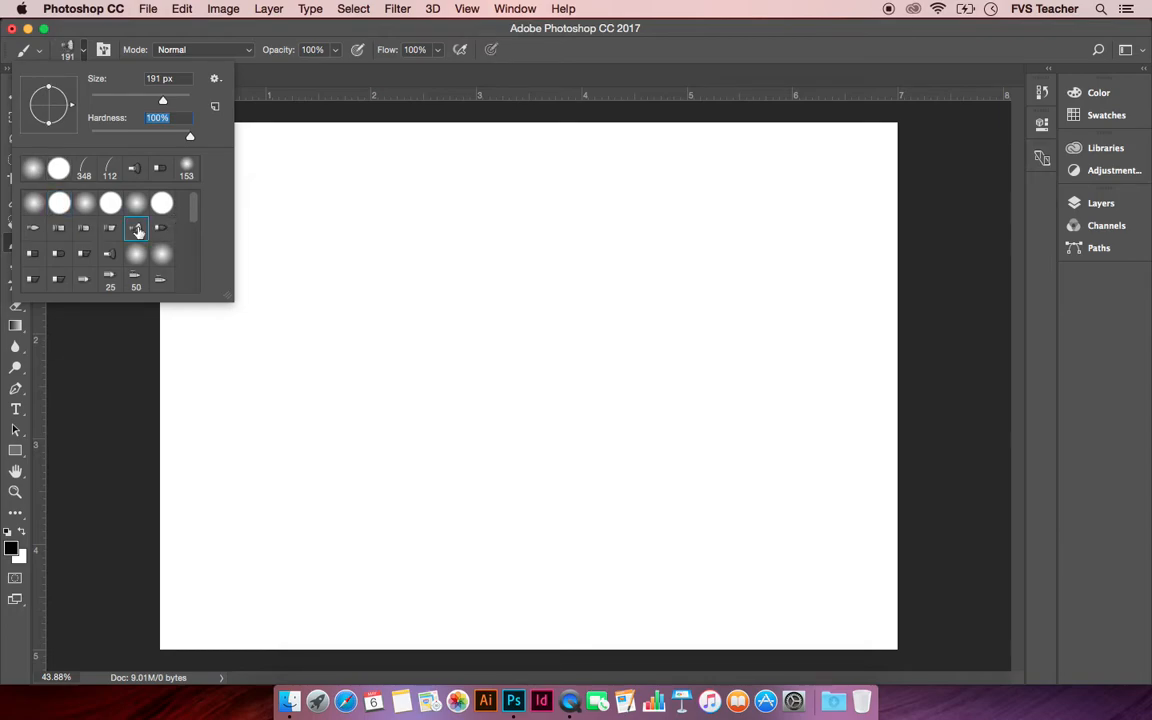
{"action": "left_click", "coordinate": [323, 232]}
{"action": "mouse_move", "coordinate": [323, 232]}
{"action": "left_mouse_down"}
{"action": "mouse_move", "coordinate": [483, 334]}
{"action": "mouse_move", "coordinate": [442, 432]}
{"action": "mouse_move", "coordinate": [432, 257]}
{"action": "mouse_move", "coordinate": [716, 342]}
{"action": "mouse_move", "coordinate": [568, 212]}
{"action": "left_mouse_up"}
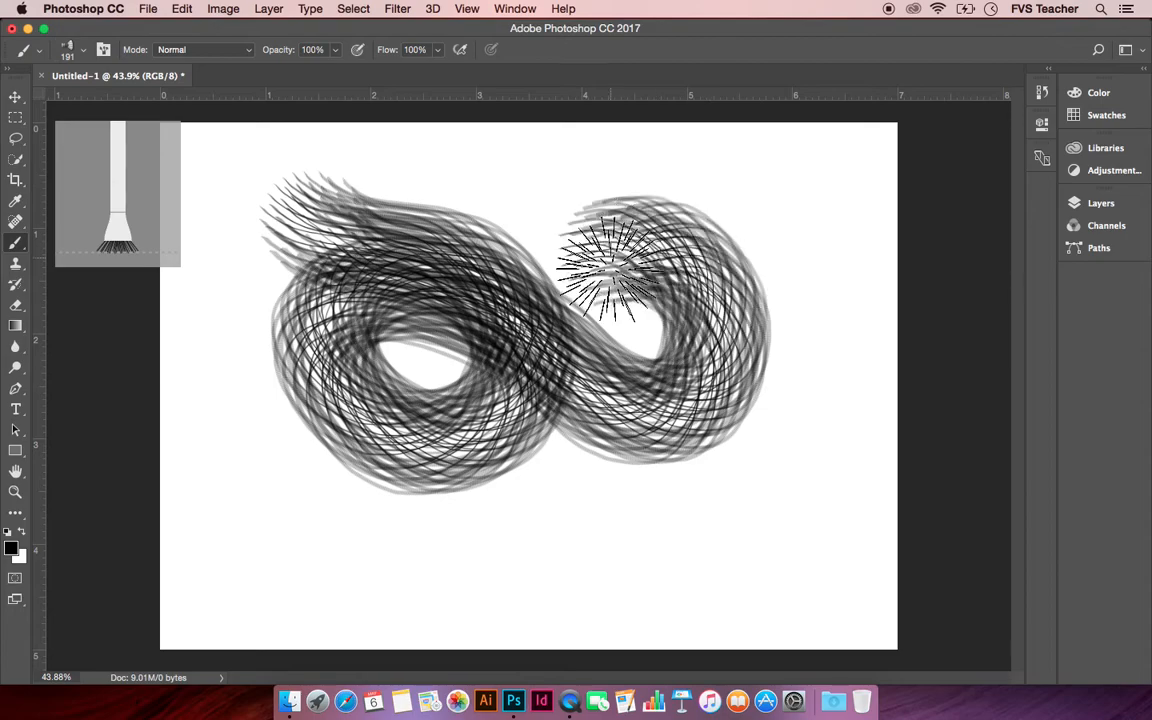
{"action": "key", "text": "super+z"}
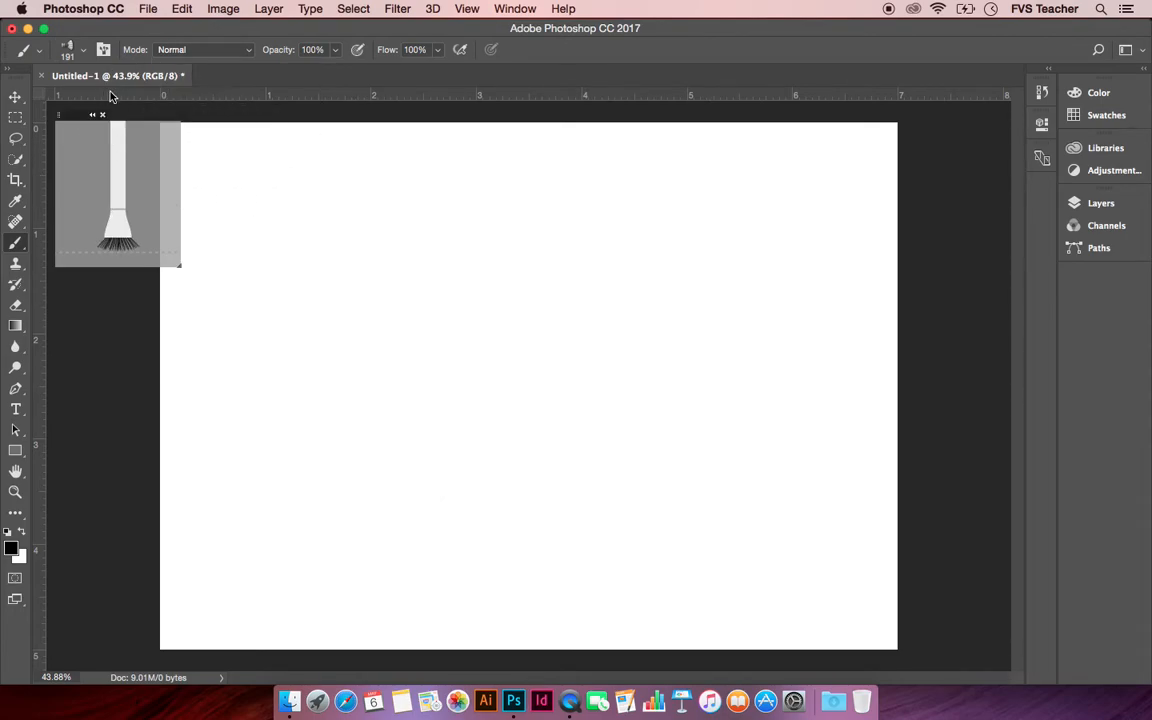
Choose the 36 px flat bristle brush preset and paint faint wavy strokes in the upper part of the canvas
{"action": "left_click", "coordinate": [83, 49]}
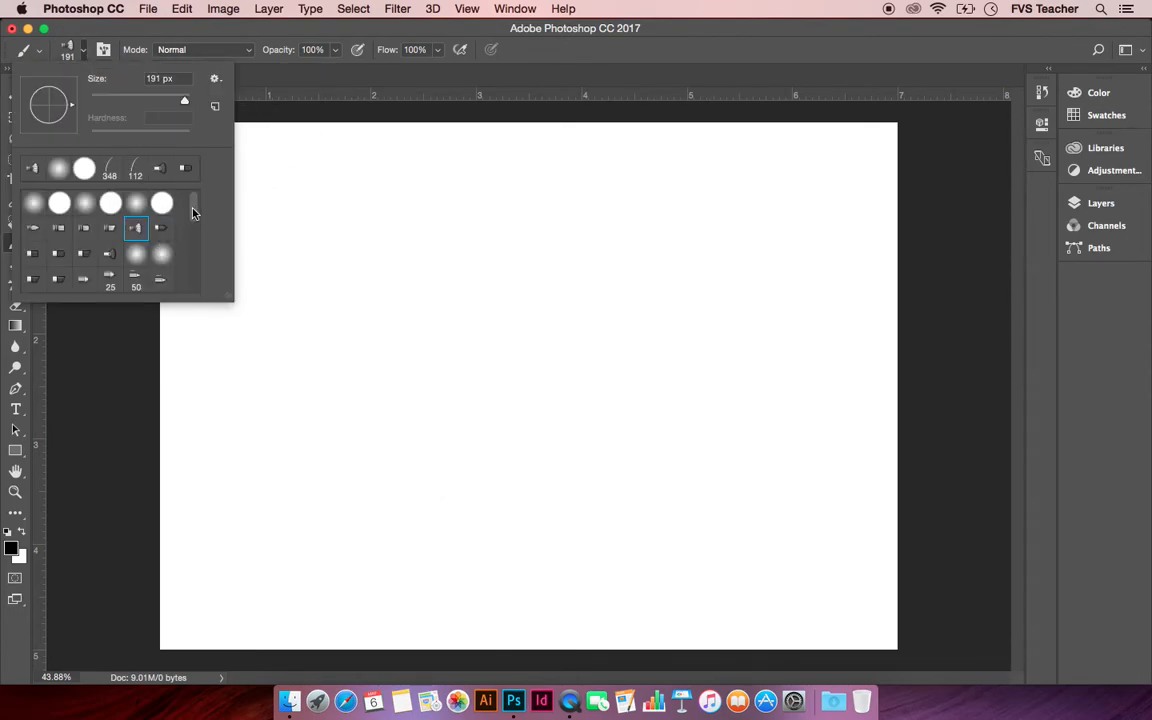
{"action": "scroll", "coordinate": [188, 212], "scroll_direction": "down", "scroll_amount": 4}
{"action": "left_click", "coordinate": [38, 262]}
{"action": "left_click", "coordinate": [288, 206]}
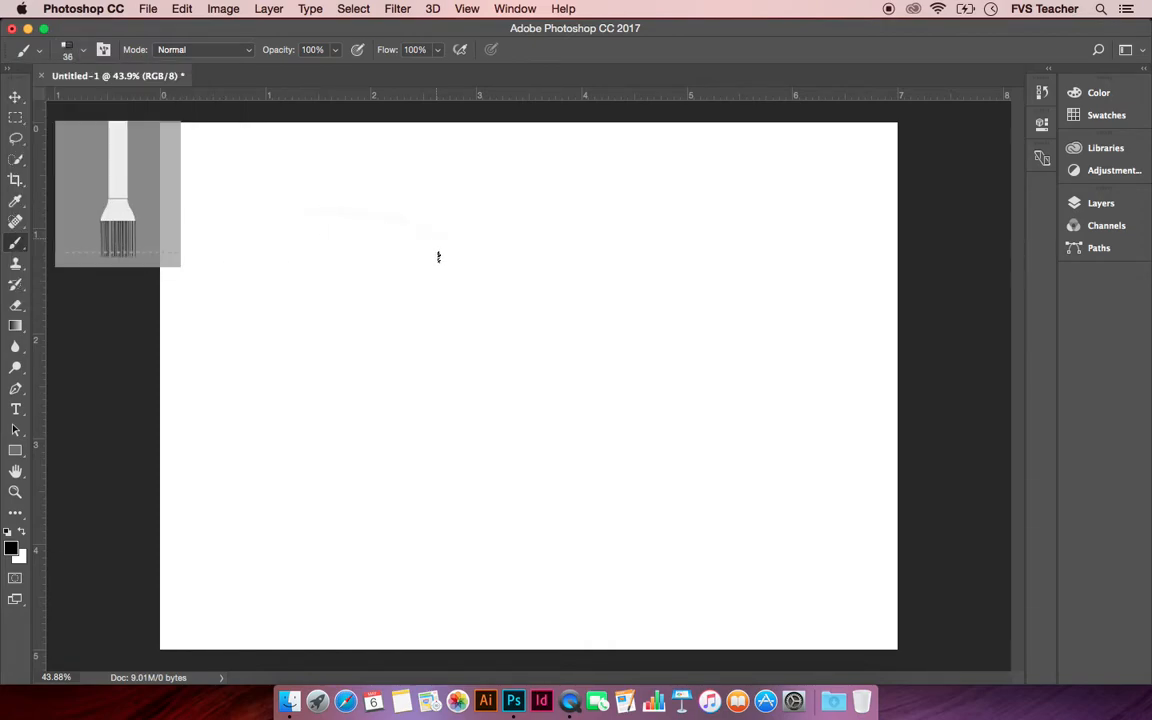
{"action": "left_click_drag", "start_coordinate": [515, 322], "coordinate": [379, 364]}
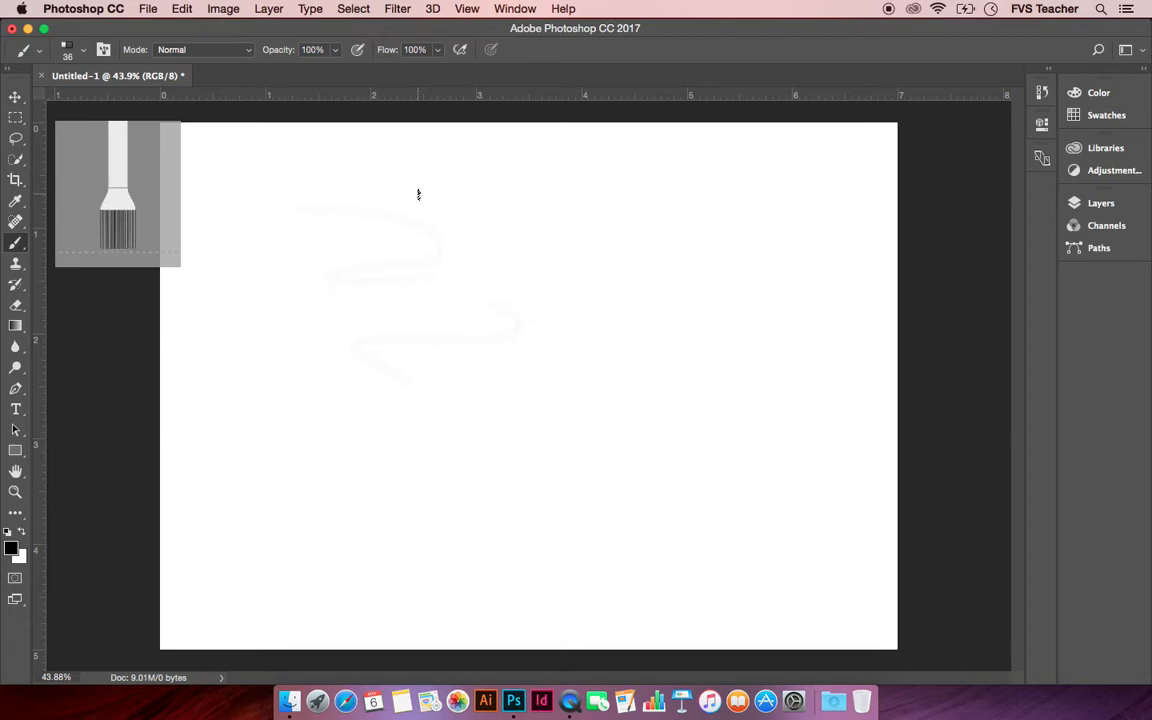
Check the available brush libraries, and switch back to the hard round brush with its size set to 143 px
{"action": "left_click", "coordinate": [85, 52]}
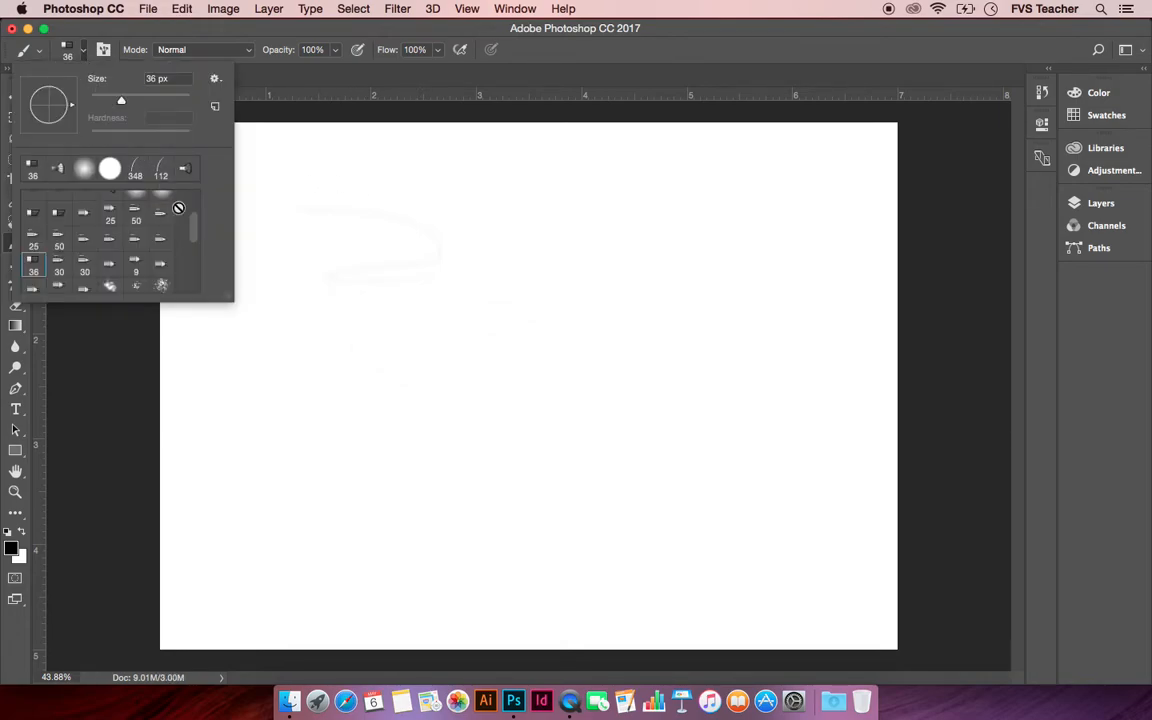
{"action": "mouse_move", "coordinate": [195, 226]}
{"action": "left_mouse_down"}
{"action": "mouse_move", "coordinate": [199, 289]}
{"action": "mouse_move", "coordinate": [196, 205]}
{"action": "left_mouse_up"}
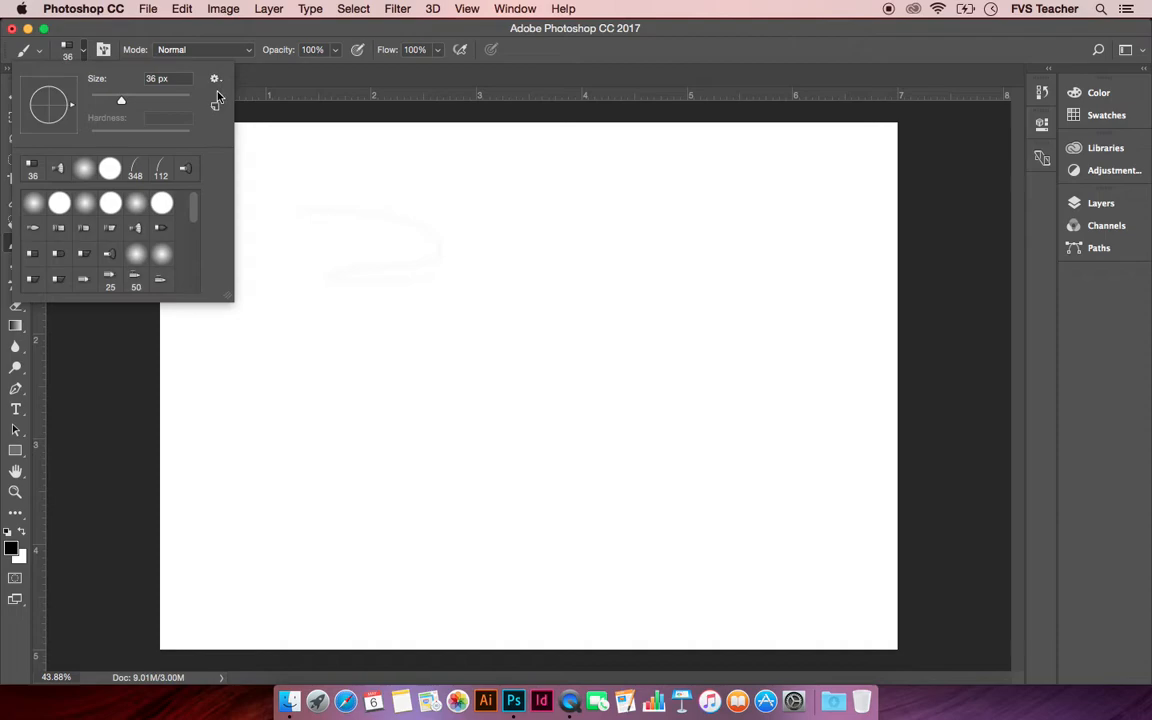
{"action": "left_click", "coordinate": [216, 80]}
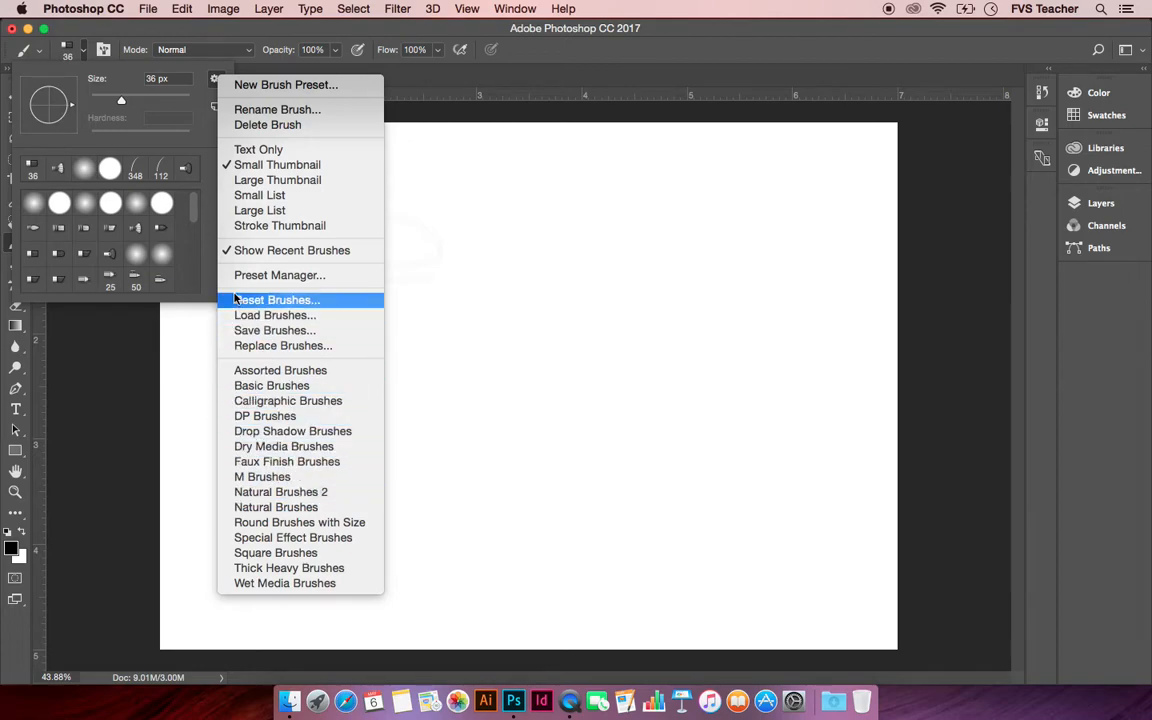
{"action": "left_click", "coordinate": [67, 213]}
{"action": "left_click", "coordinate": [59, 201]}
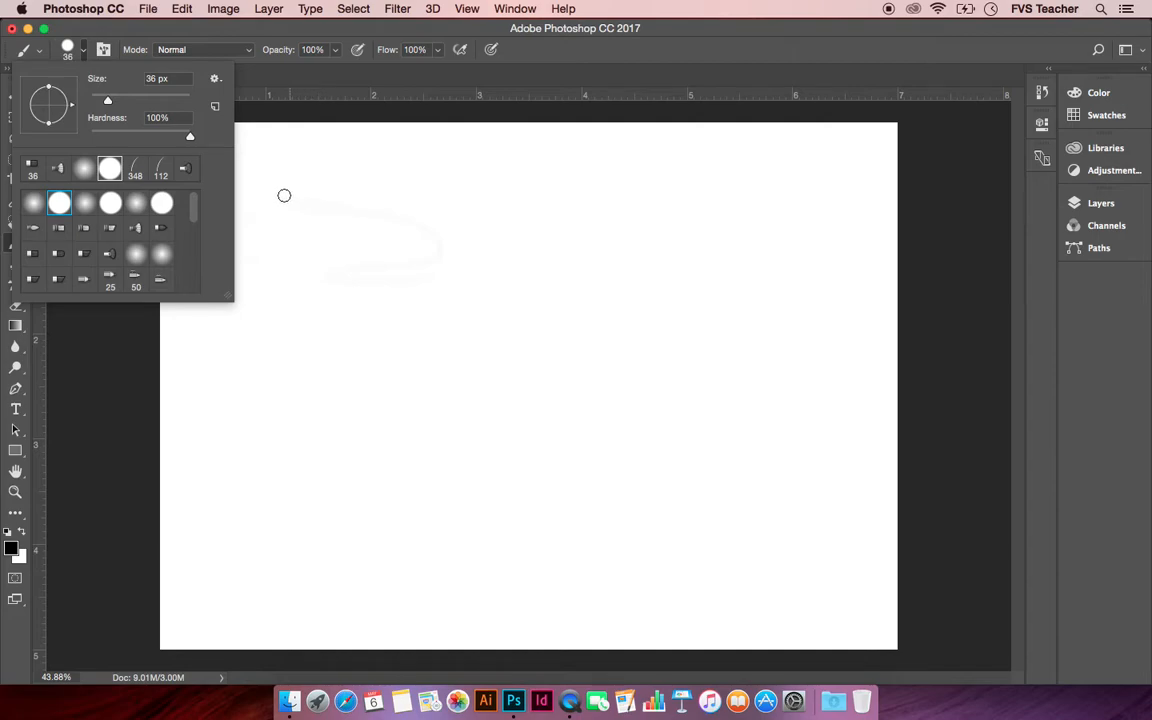
{"action": "left_click_drag", "start_coordinate": [111, 101], "coordinate": [141, 98]}
Paint black test strokes on the canvas with the 143 px hard round brush, and undo them
{"action": "mouse_move", "coordinate": [285, 175]}
{"action": "left_mouse_down"}
{"action": "mouse_move", "coordinate": [455, 316]}
{"action": "mouse_move", "coordinate": [310, 237]}
{"action": "left_mouse_up"}
{"action": "key", "text": "super+z"}
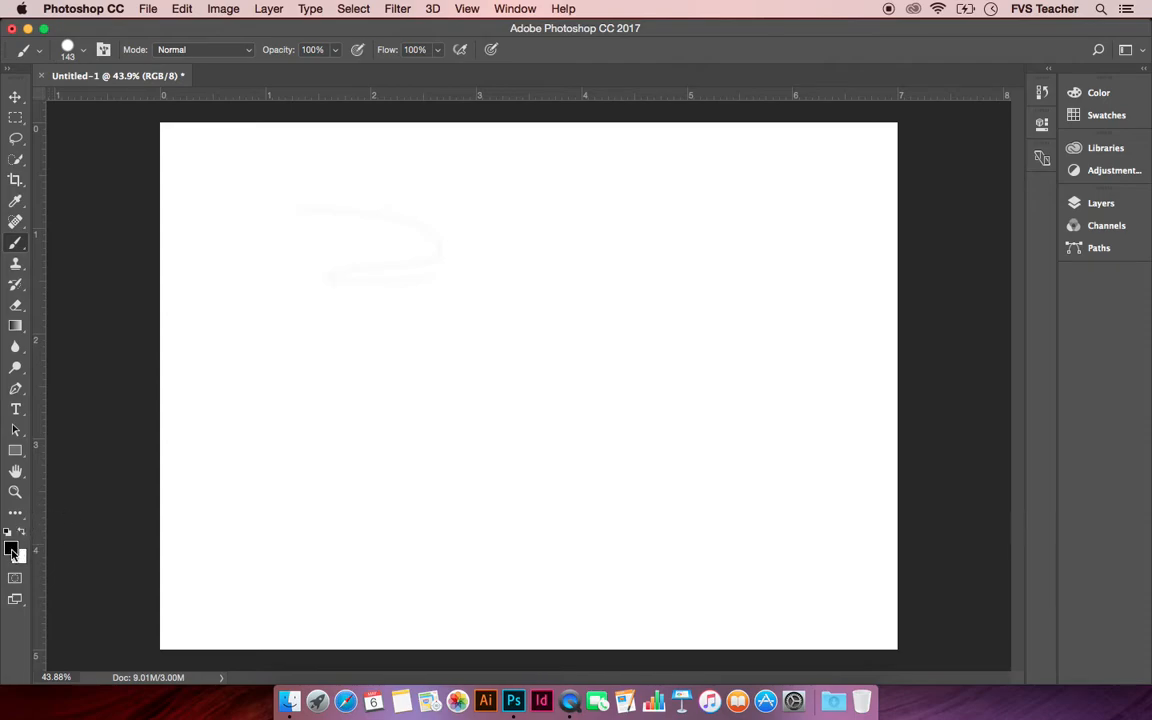
{"action": "mouse_move", "coordinate": [236, 240]}
{"action": "left_mouse_down"}
{"action": "mouse_move", "coordinate": [503, 365]}
{"action": "mouse_move", "coordinate": [368, 452]}
{"action": "left_mouse_up"}
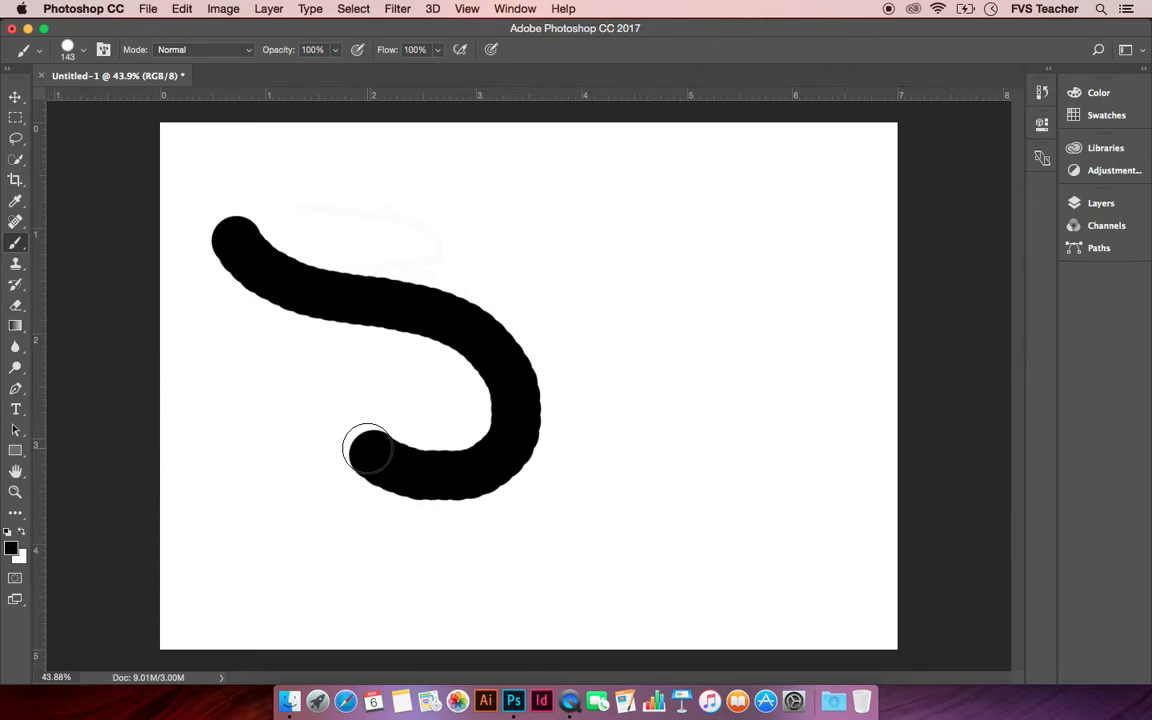
{"action": "key", "text": "super+z"}
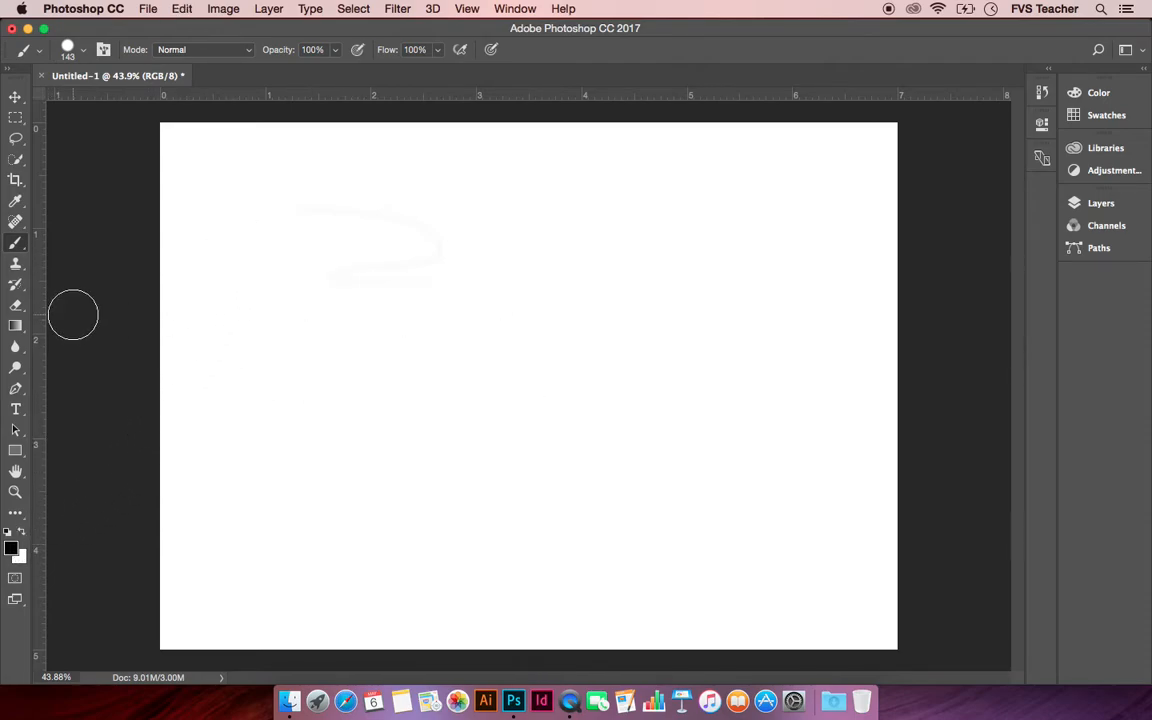
Draw a thin looping line with the 1 px Pencil tool and undo it
{"action": "left_click", "coordinate": [24, 246]}
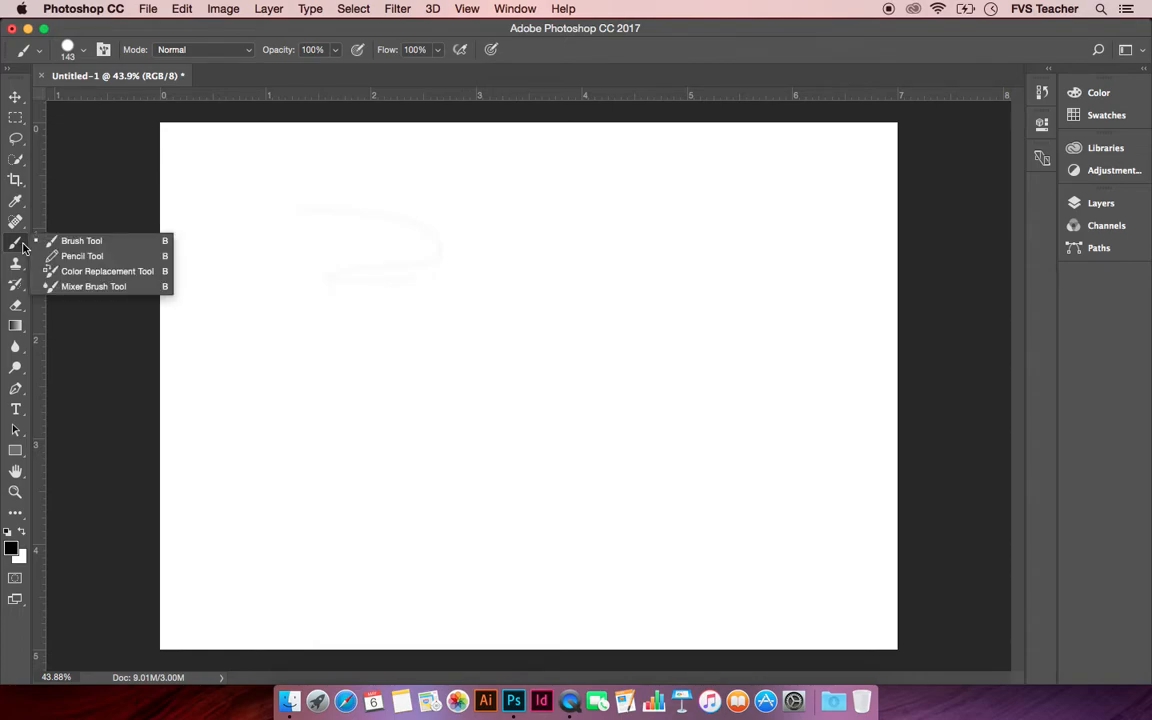
{"action": "left_click", "coordinate": [75, 256]}
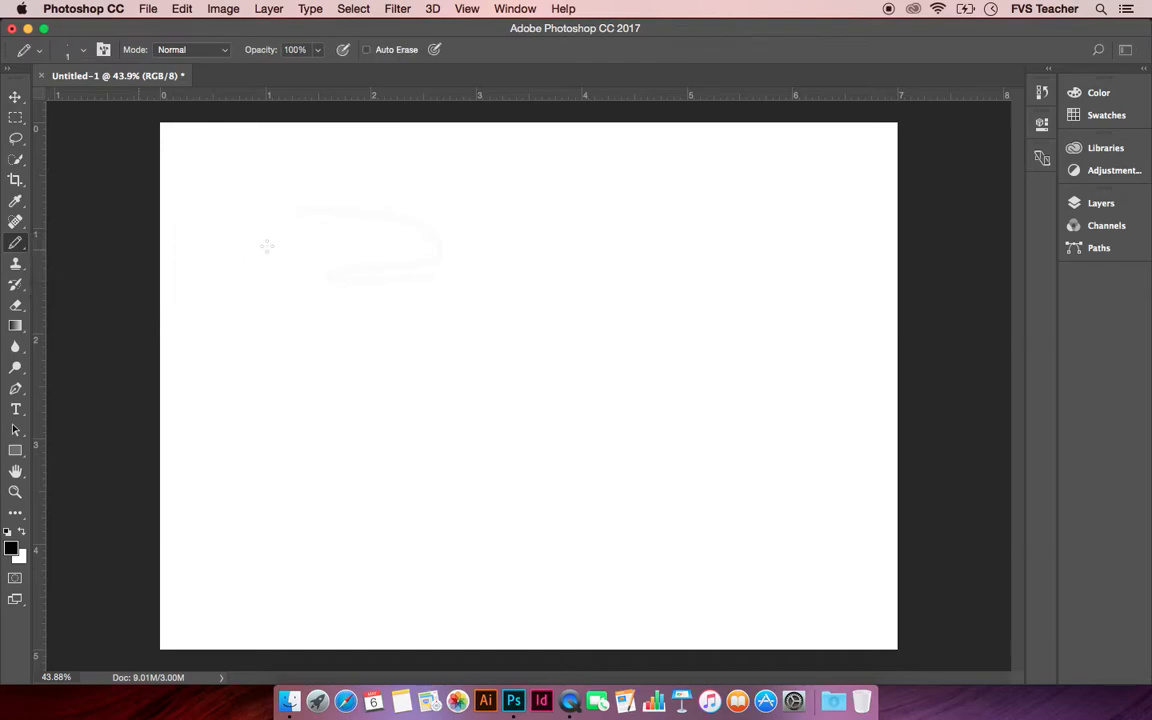
{"action": "mouse_move", "coordinate": [249, 210]}
{"action": "left_mouse_down"}
{"action": "mouse_move", "coordinate": [351, 245]}
{"action": "mouse_move", "coordinate": [428, 321]}
{"action": "mouse_move", "coordinate": [332, 332]}
{"action": "mouse_move", "coordinate": [488, 283]}
{"action": "mouse_move", "coordinate": [491, 219]}
{"action": "left_mouse_up"}
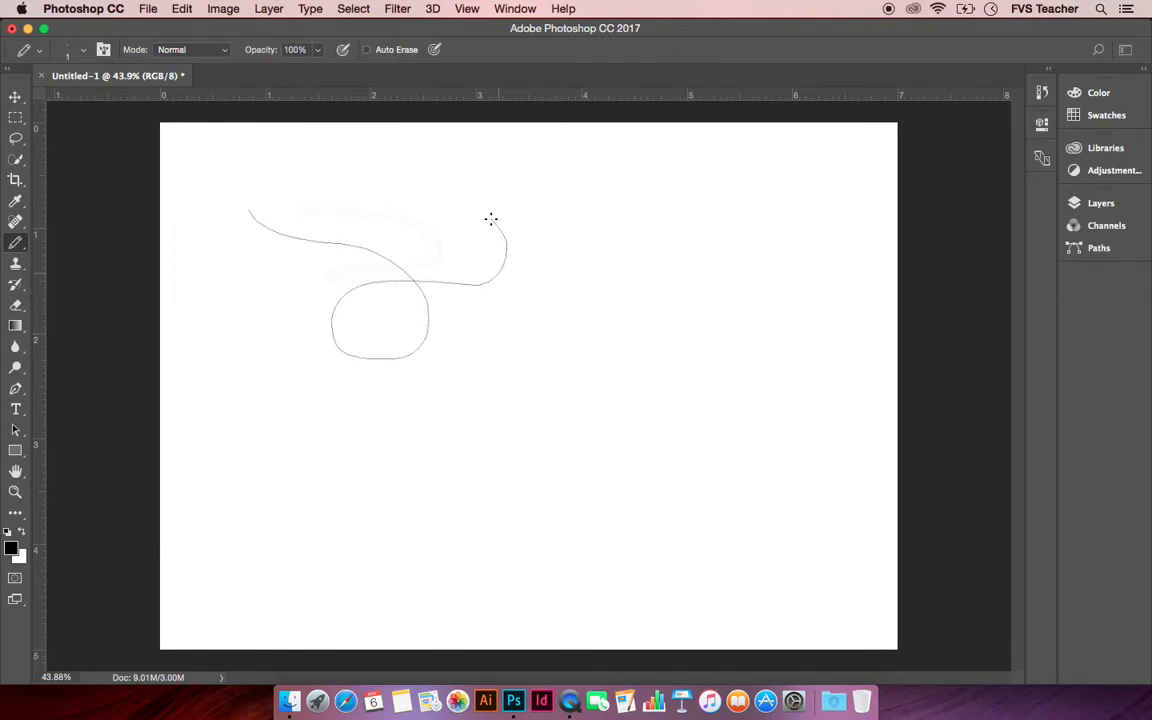
{"action": "key", "text": "super+z"}
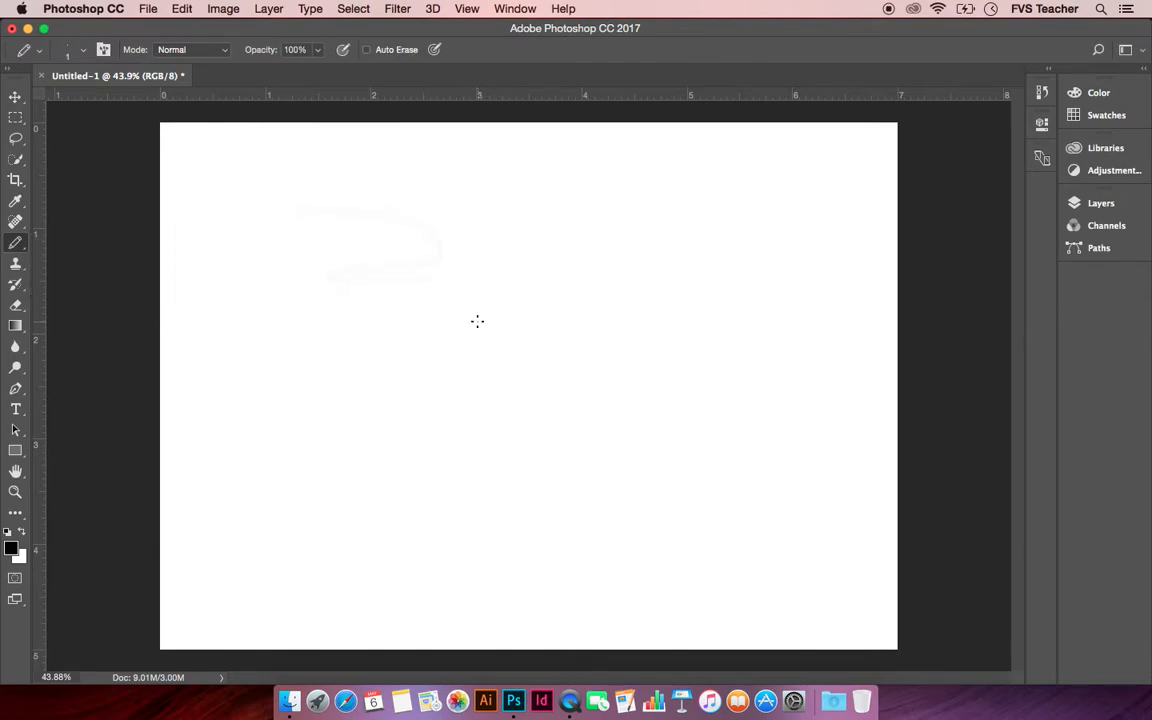
Return to the Brush tool, keep the black foreground colour, and paint a thick looping stroke inward from the canvas's left edge
{"action": "right_click", "coordinate": [17, 244]}
{"action": "left_click", "coordinate": [77, 239]}
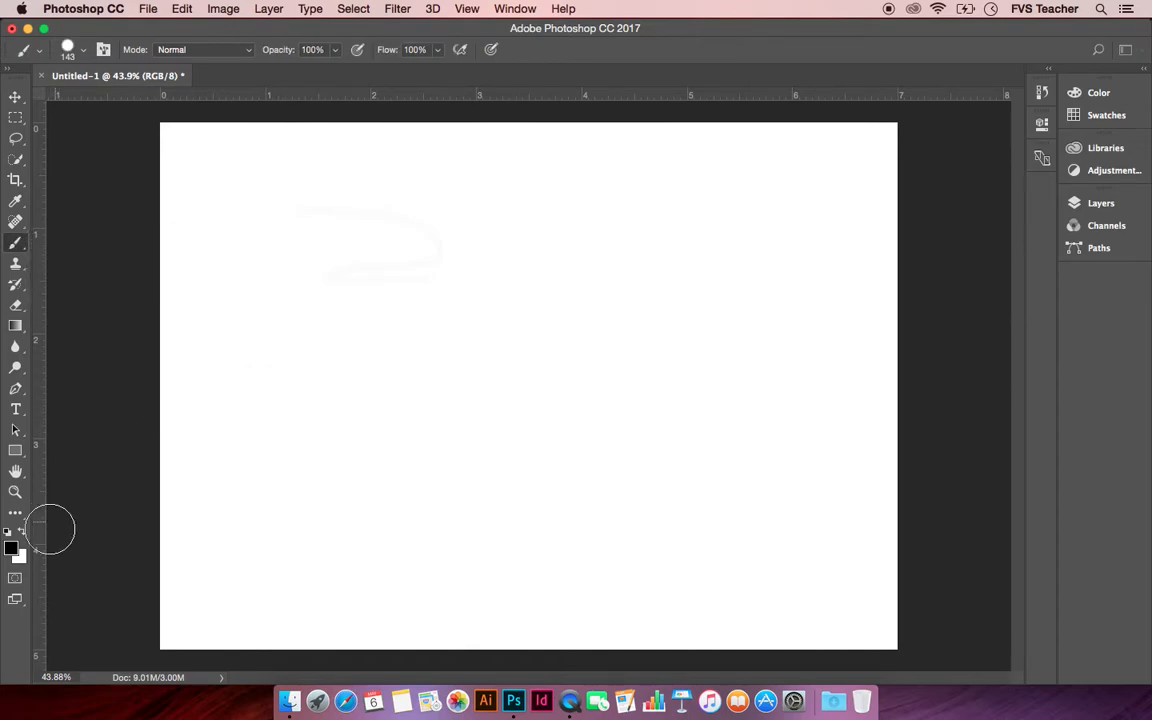
{"action": "left_click", "coordinate": [10, 546]}
{"action": "left_click", "coordinate": [734, 234]}
{"action": "mouse_move", "coordinate": [162, 252]}
{"action": "left_mouse_down"}
{"action": "mouse_move", "coordinate": [428, 322]}
{"action": "mouse_move", "coordinate": [401, 466]}
{"action": "mouse_move", "coordinate": [440, 342]}
{"action": "mouse_move", "coordinate": [524, 240]}
{"action": "left_mouse_up"}
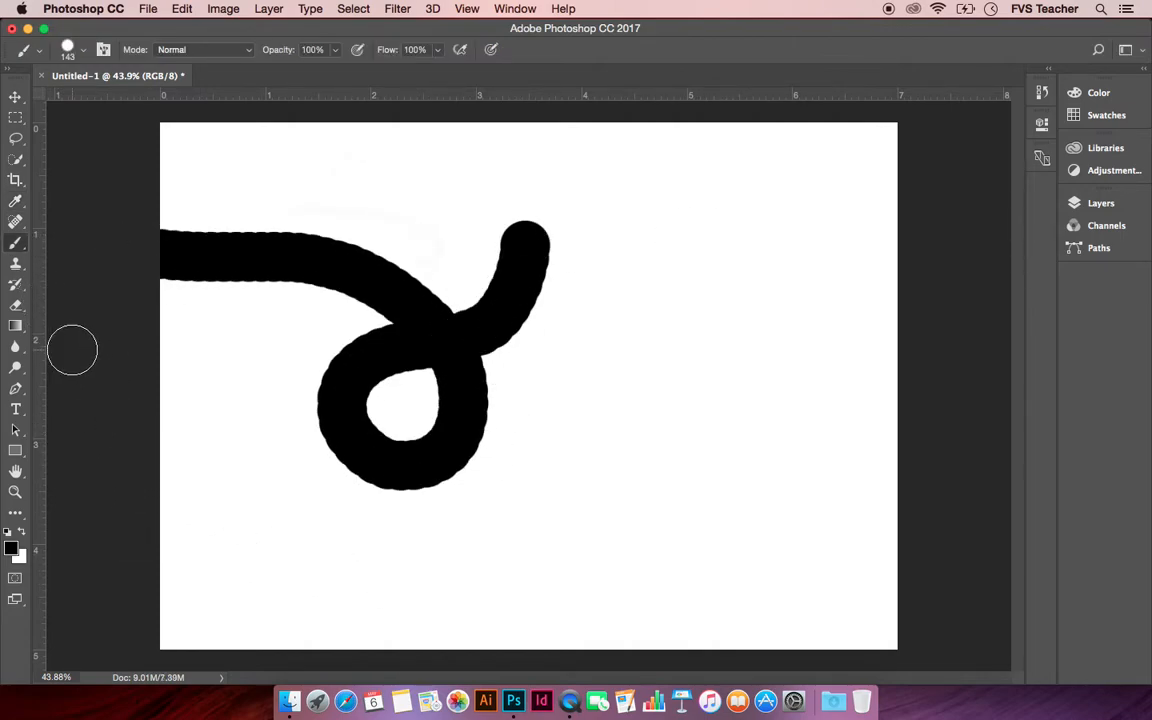
Set the Eraser tool's size to 150 px and erase the thick black looping stroke from the canvas
{"action": "left_click", "coordinate": [16, 308]}
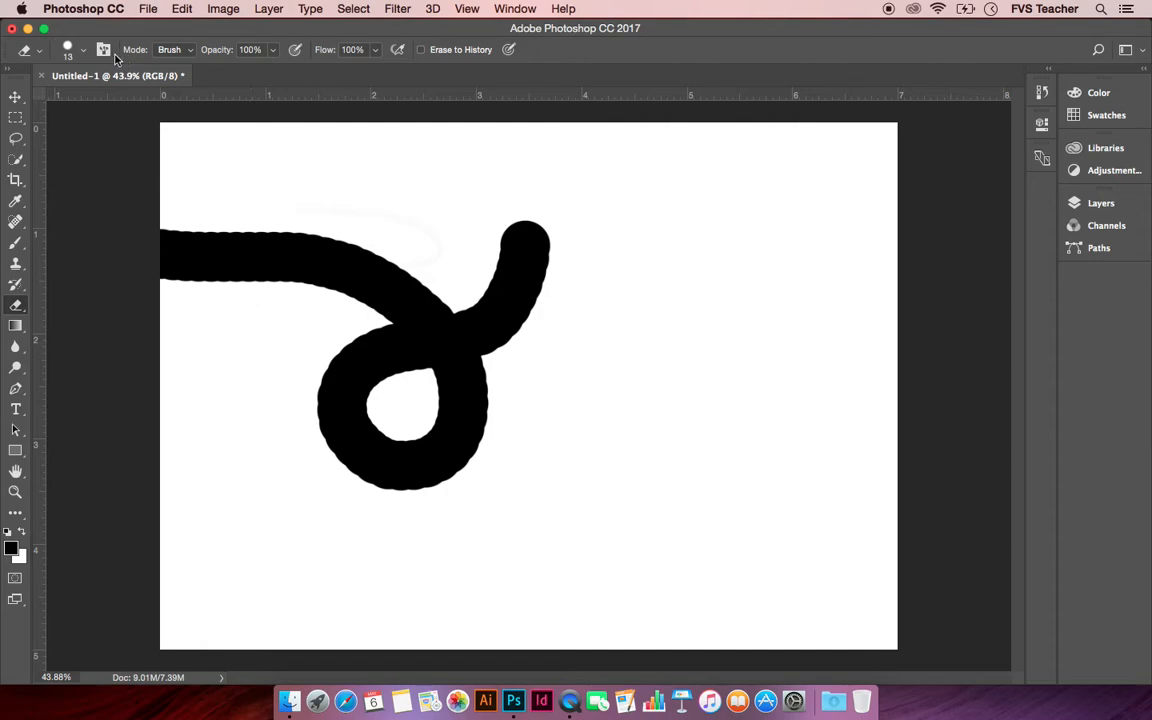
{"action": "left_click", "coordinate": [84, 49]}
{"action": "left_click_drag", "start_coordinate": [92, 100], "coordinate": [150, 102]}
{"action": "mouse_move", "coordinate": [392, 184]}
{"action": "left_mouse_down"}
{"action": "mouse_move", "coordinate": [521, 216]}
{"action": "mouse_move", "coordinate": [558, 259]}
{"action": "mouse_move", "coordinate": [490, 232]}
{"action": "mouse_move", "coordinate": [509, 302]}
{"action": "mouse_move", "coordinate": [428, 298]}
{"action": "mouse_move", "coordinate": [365, 235]}
{"action": "mouse_move", "coordinate": [166, 231]}
{"action": "mouse_move", "coordinate": [168, 265]}
{"action": "mouse_move", "coordinate": [304, 276]}
{"action": "mouse_move", "coordinate": [406, 344]}
{"action": "mouse_move", "coordinate": [406, 304]}
{"action": "mouse_move", "coordinate": [305, 253]}
{"action": "mouse_move", "coordinate": [453, 279]}
{"action": "mouse_move", "coordinate": [523, 348]}
{"action": "mouse_move", "coordinate": [482, 386]}
{"action": "mouse_move", "coordinate": [458, 360]}
{"action": "mouse_move", "coordinate": [489, 336]}
{"action": "mouse_move", "coordinate": [409, 376]}
{"action": "mouse_move", "coordinate": [344, 351]}
{"action": "mouse_move", "coordinate": [316, 406]}
{"action": "mouse_move", "coordinate": [365, 481]}
{"action": "mouse_move", "coordinate": [460, 488]}
{"action": "mouse_move", "coordinate": [482, 410]}
{"action": "mouse_move", "coordinate": [447, 403]}
{"action": "mouse_move", "coordinate": [438, 468]}
{"action": "mouse_move", "coordinate": [369, 424]}
{"action": "mouse_move", "coordinate": [359, 367]}
{"action": "mouse_move", "coordinate": [437, 445]}
{"action": "mouse_move", "coordinate": [200, 492]}
{"action": "left_mouse_up"}
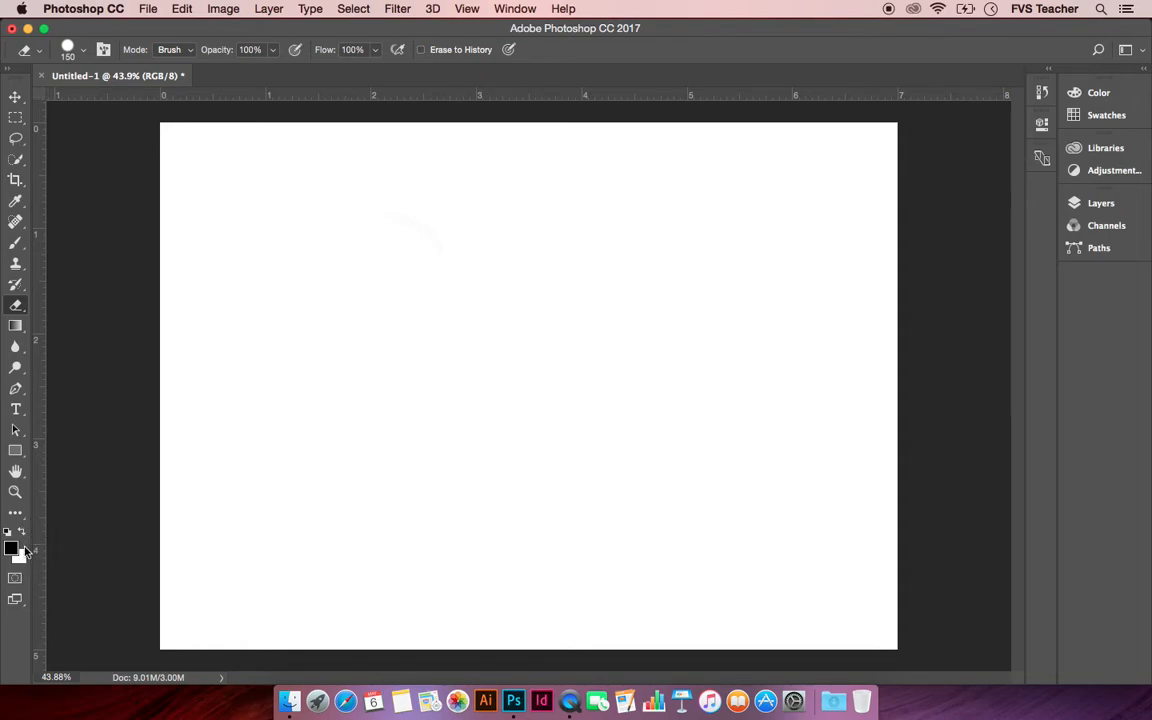
Open the foreground colour for editing and set its hue to magenta at 304°
{"action": "left_click", "coordinate": [12, 549]}
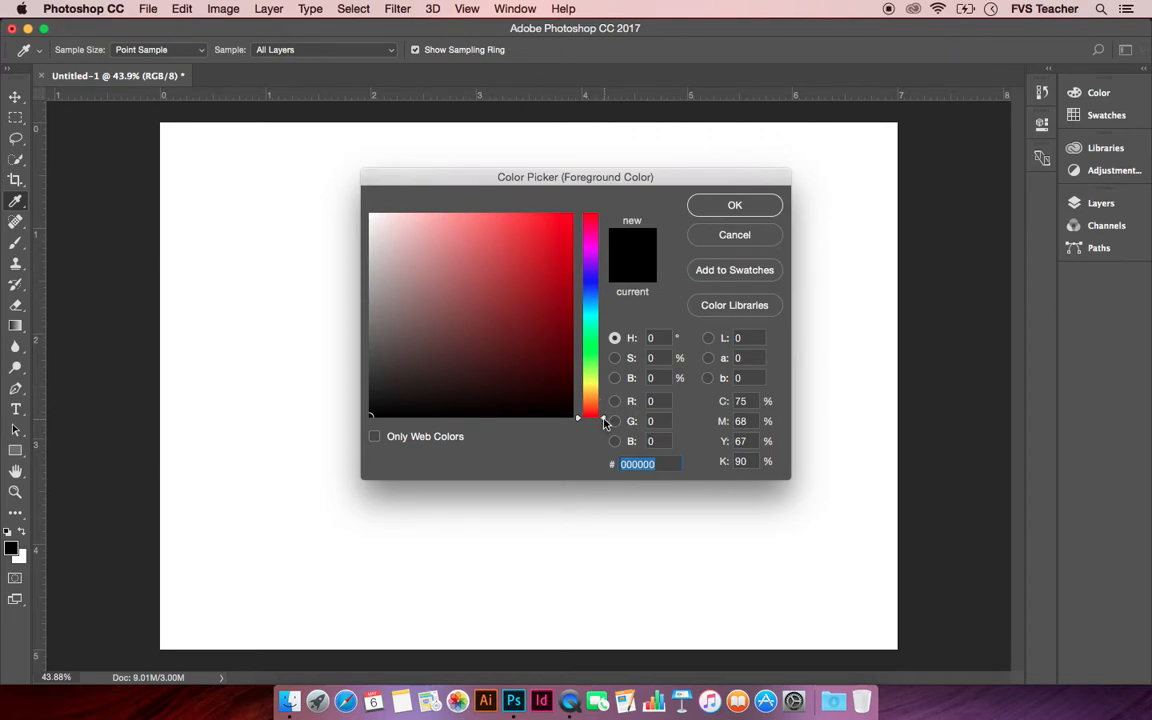
{"action": "left_click", "coordinate": [603, 380]}
{"action": "mouse_move", "coordinate": [603, 380]}
{"action": "left_mouse_down"}
{"action": "mouse_move", "coordinate": [603, 236]}
{"action": "mouse_move", "coordinate": [602, 257]}
{"action": "mouse_move", "coordinate": [602, 246]}
{"action": "left_mouse_up"}
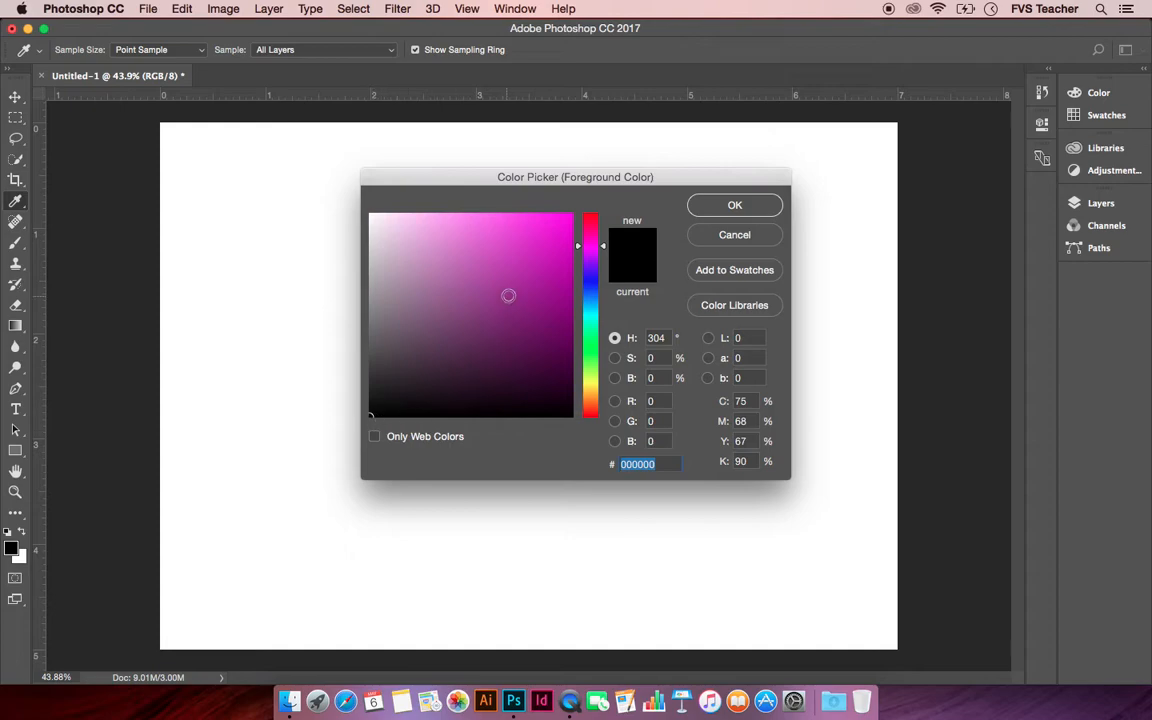
Try several magenta shades for the foreground colour and apply the purple-magenta #ab28a3
{"action": "left_click", "coordinate": [524, 245]}
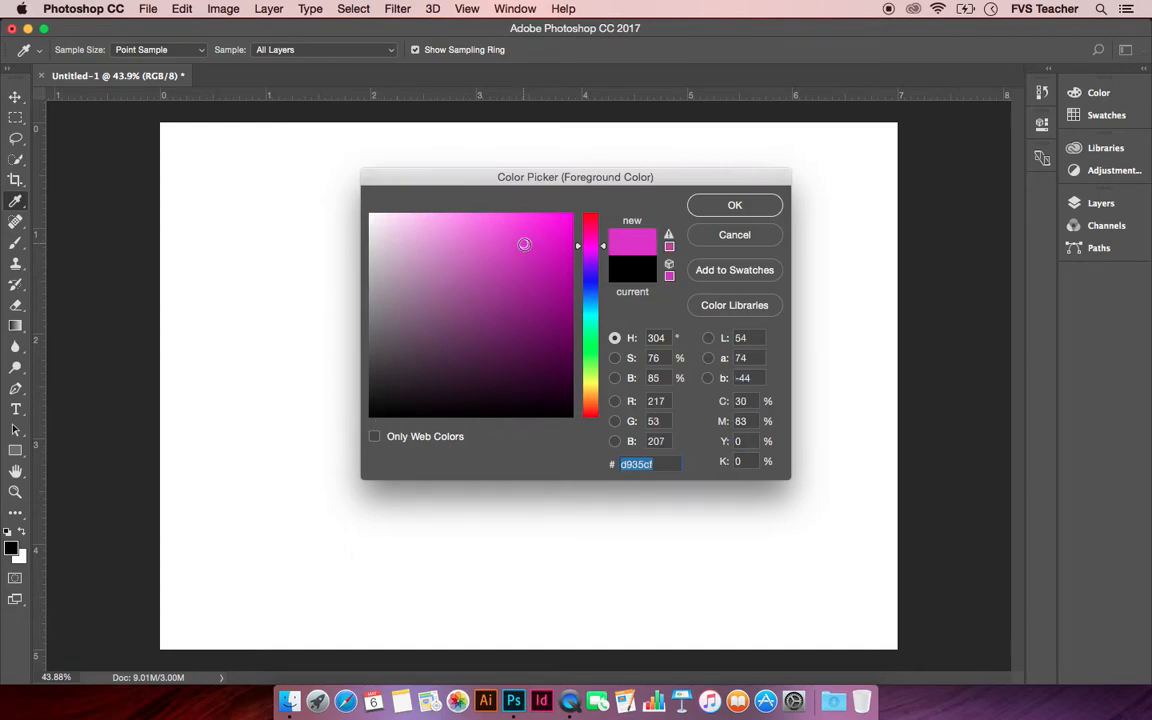
{"action": "left_click", "coordinate": [549, 278]}
{"action": "left_click", "coordinate": [545, 243]}
{"action": "left_click", "coordinate": [491, 256]}
{"action": "left_click", "coordinate": [469, 232]}
{"action": "left_click", "coordinate": [517, 234]}
{"action": "left_click", "coordinate": [530, 298]}
{"action": "left_click", "coordinate": [496, 291]}
{"action": "left_click", "coordinate": [532, 251]}
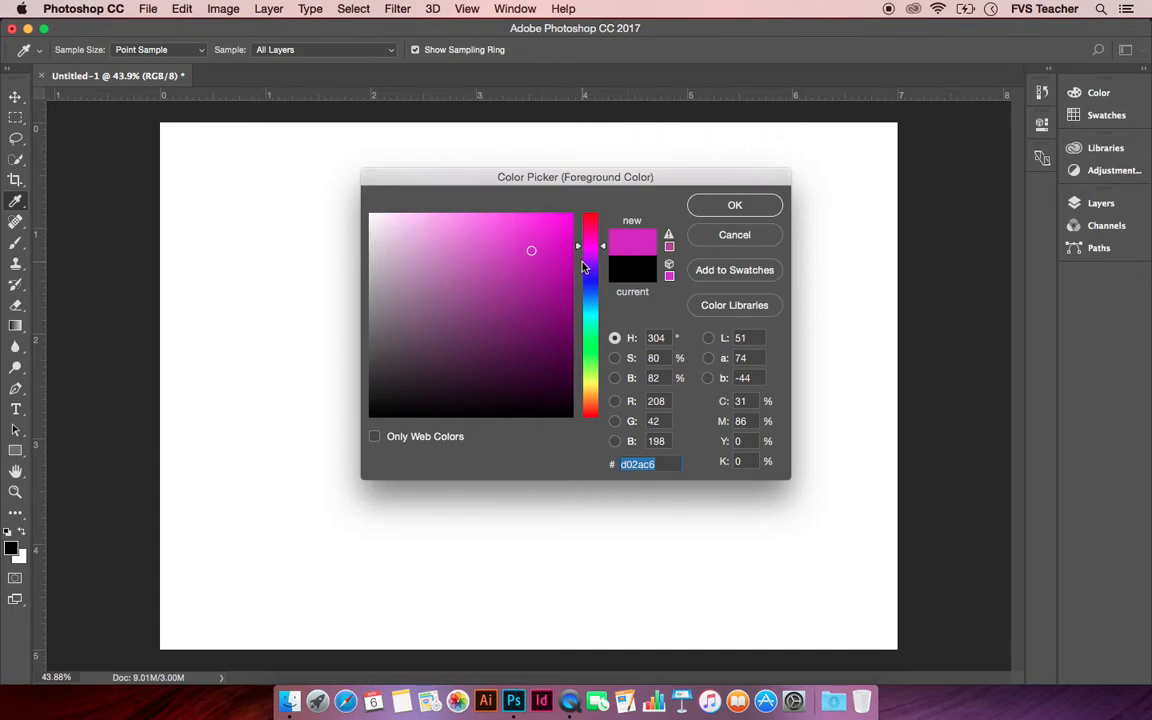
{"action": "mouse_move", "coordinate": [551, 270]}
{"action": "left_mouse_down"}
{"action": "mouse_move", "coordinate": [545, 324]}
{"action": "mouse_move", "coordinate": [548, 290]}
{"action": "mouse_move", "coordinate": [524, 280]}
{"action": "left_mouse_up"}
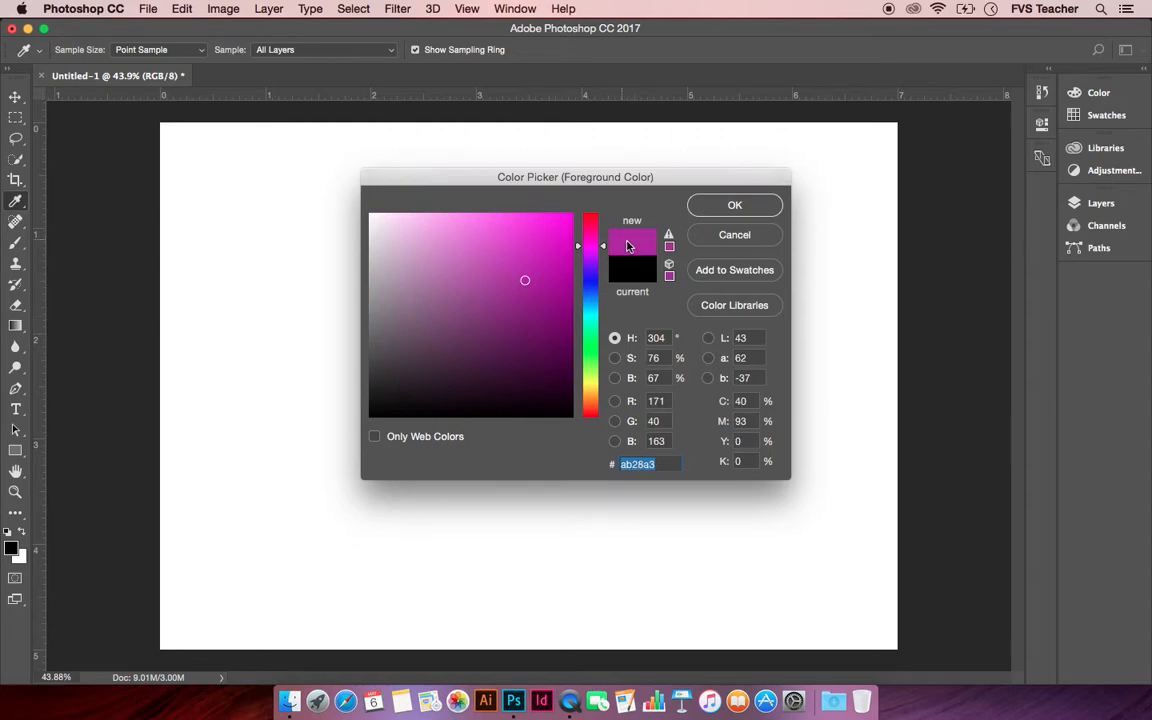
{"action": "left_click", "coordinate": [735, 206]}
{"action": "key", "text": "e"}
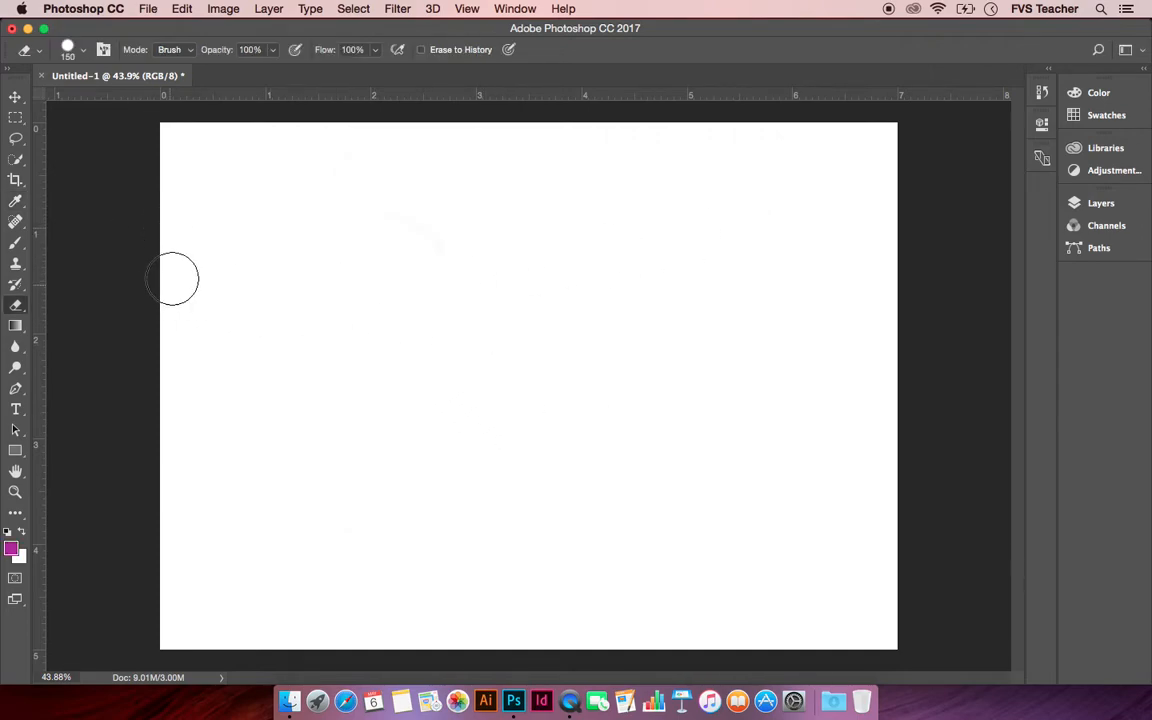
Paint a thick looping purple-magenta stroke from the canvas's left edge with the Brush tool and undo it
{"action": "left_click", "coordinate": [16, 244]}
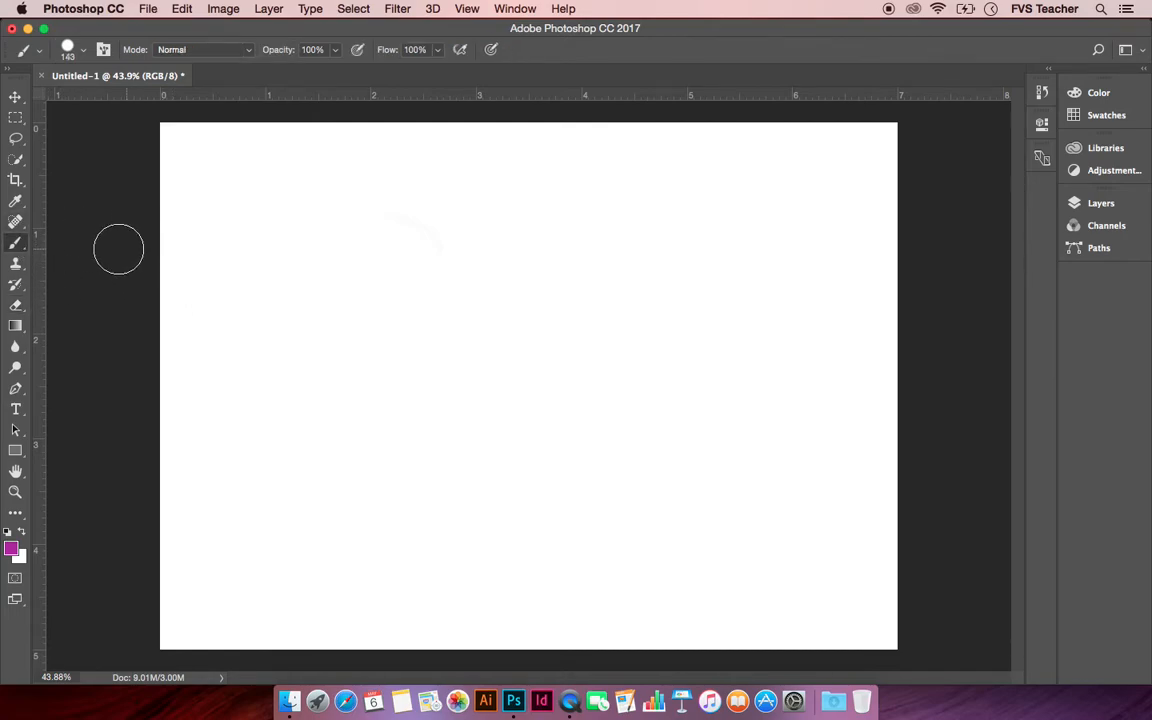
{"action": "mouse_move", "coordinate": [141, 234]}
{"action": "left_mouse_down"}
{"action": "mouse_move", "coordinate": [240, 259]}
{"action": "mouse_move", "coordinate": [323, 335]}
{"action": "mouse_move", "coordinate": [436, 288]}
{"action": "mouse_move", "coordinate": [586, 380]}
{"action": "mouse_move", "coordinate": [478, 479]}
{"action": "mouse_move", "coordinate": [410, 369]}
{"action": "mouse_move", "coordinate": [555, 315]}
{"action": "mouse_move", "coordinate": [603, 225]}
{"action": "mouse_move", "coordinate": [475, 224]}
{"action": "mouse_move", "coordinate": [651, 277]}
{"action": "mouse_move", "coordinate": [726, 448]}
{"action": "mouse_move", "coordinate": [562, 594]}
{"action": "mouse_move", "coordinate": [288, 329]}
{"action": "left_mouse_up"}
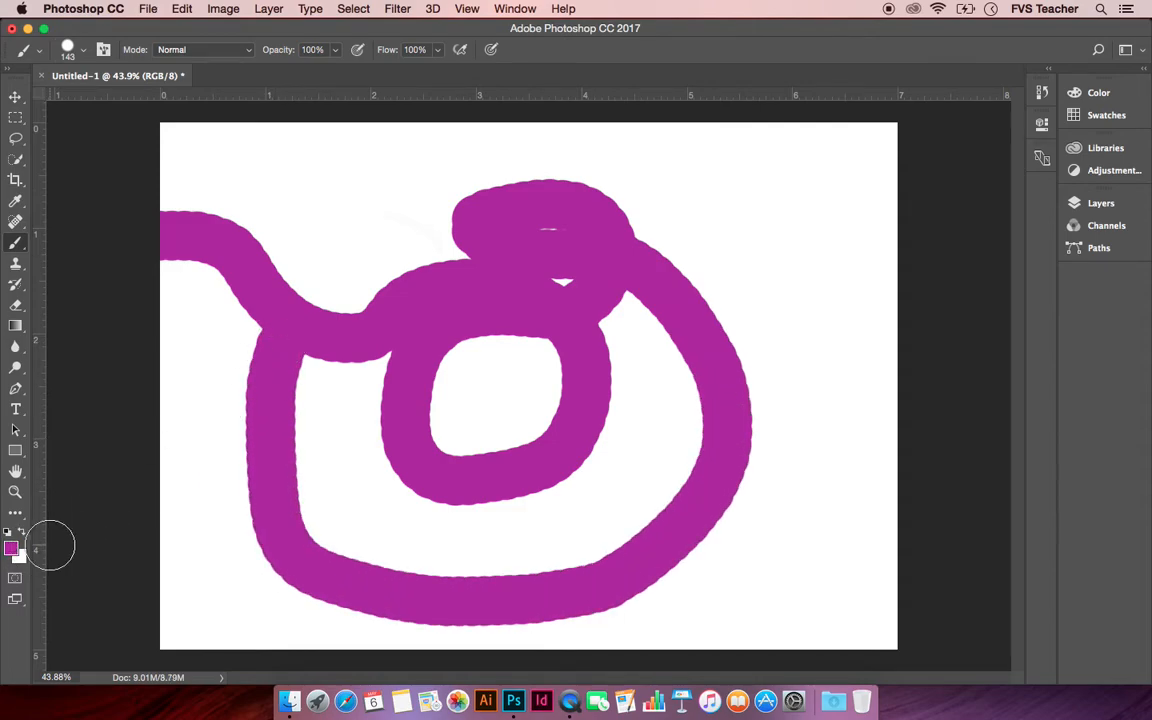
{"action": "key", "text": "super+z"}
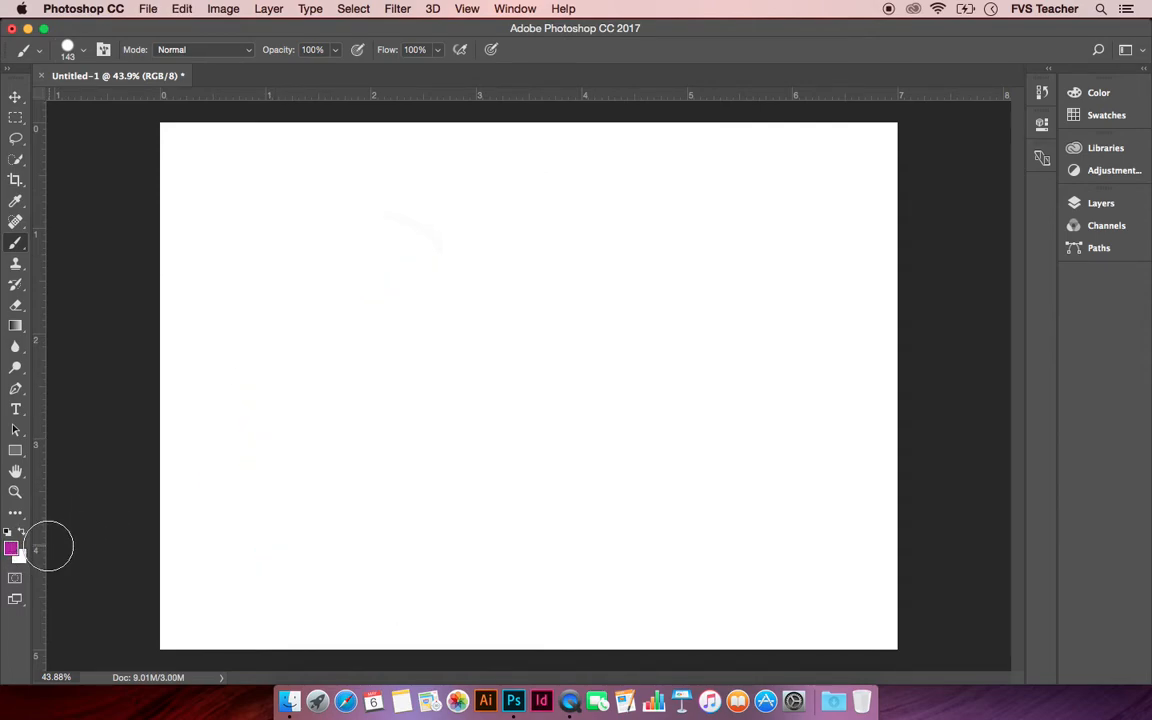
Change the foreground colour to the bright green #22cb32
{"action": "left_click", "coordinate": [11, 548]}
{"action": "left_click_drag", "start_coordinate": [603, 256], "coordinate": [605, 350]}
{"action": "left_click", "coordinate": [539, 255]}
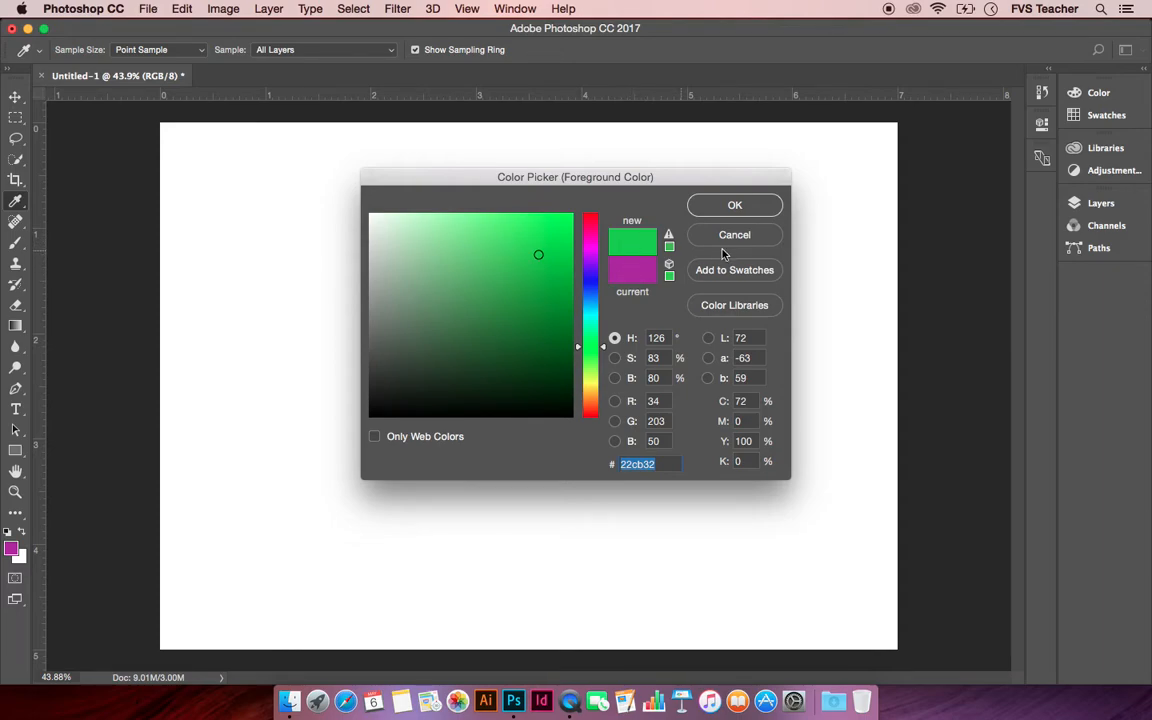
{"action": "left_click", "coordinate": [735, 206]}
Paint a thick looping green stroke across the middle of the canvas with the Brush tool and undo it
{"action": "key", "text": "b"}
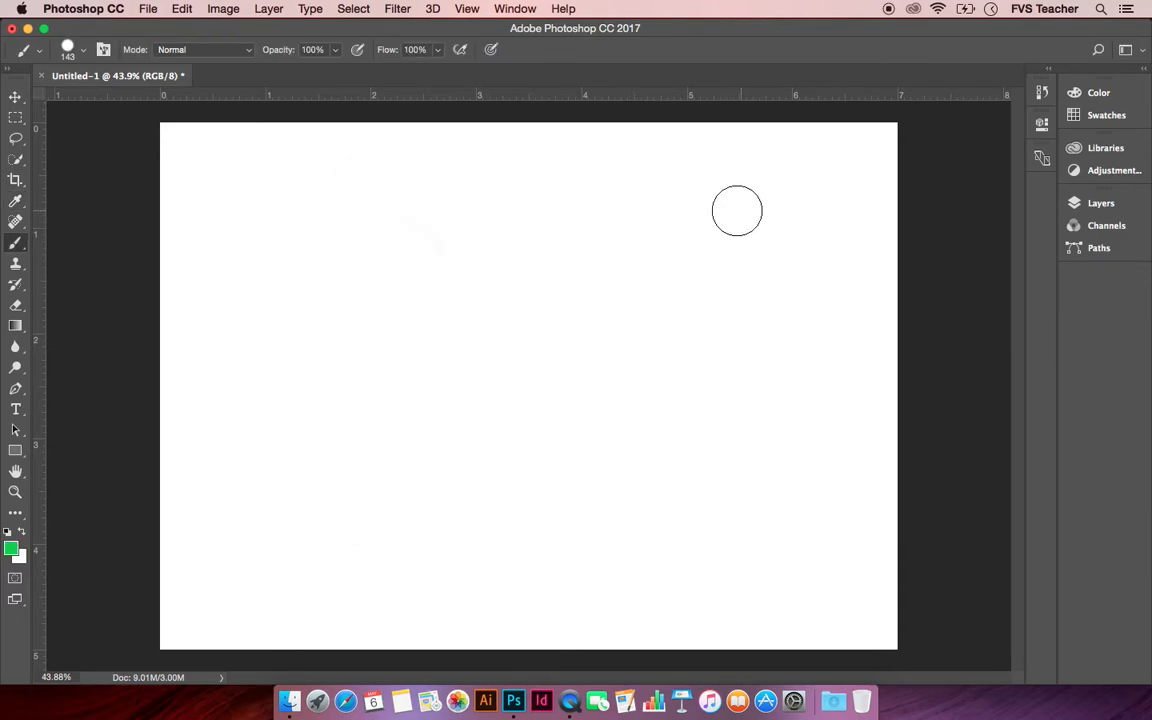
{"action": "mouse_move", "coordinate": [378, 232]}
{"action": "left_mouse_down"}
{"action": "mouse_move", "coordinate": [529, 276]}
{"action": "mouse_move", "coordinate": [480, 361]}
{"action": "mouse_move", "coordinate": [467, 303]}
{"action": "mouse_move", "coordinate": [592, 409]}
{"action": "mouse_move", "coordinate": [715, 425]}
{"action": "mouse_move", "coordinate": [684, 258]}
{"action": "mouse_move", "coordinate": [474, 195]}
{"action": "mouse_move", "coordinate": [300, 407]}
{"action": "mouse_move", "coordinate": [471, 517]}
{"action": "mouse_move", "coordinate": [545, 462]}
{"action": "left_mouse_up"}
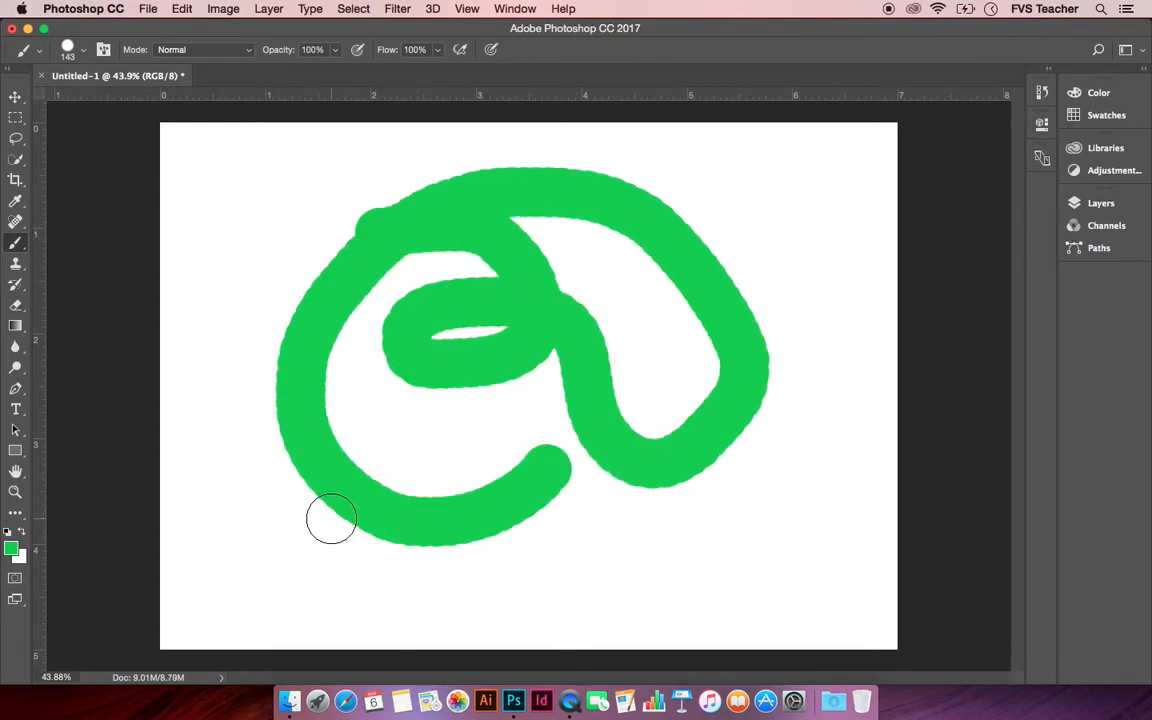
{"action": "key", "text": "super+z"}
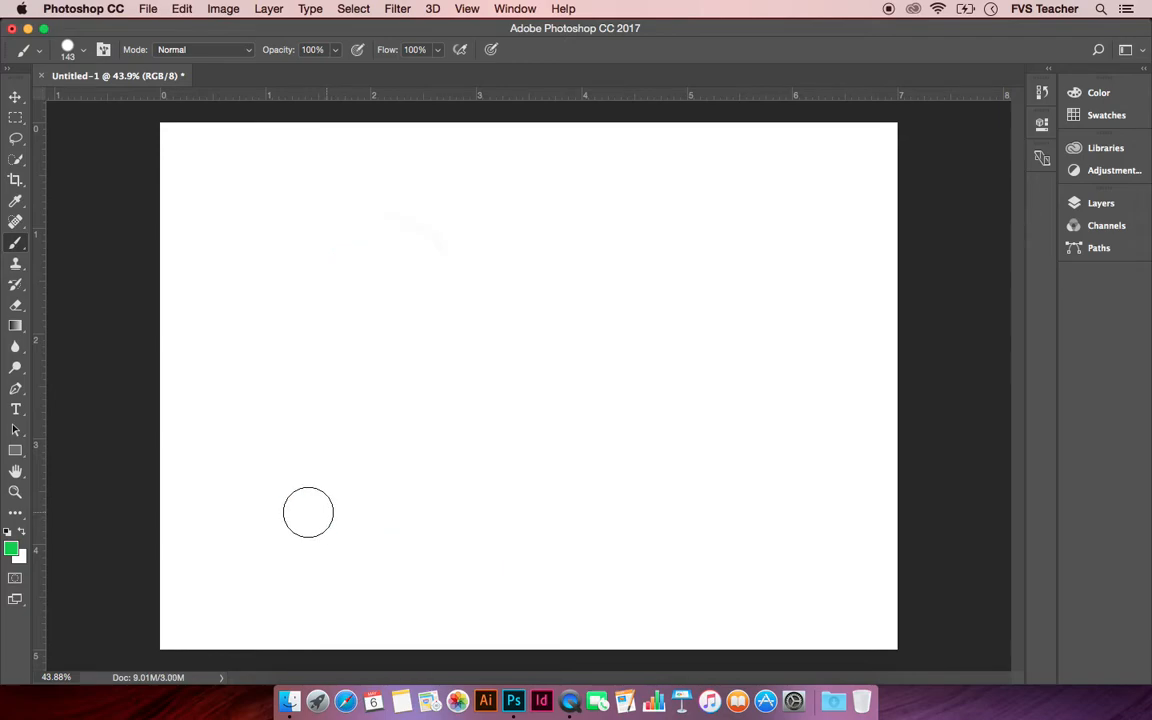
Change the foreground colour to hot pink #ef117f and paint thick looping strokes across the canvas
{"action": "left_click", "coordinate": [12, 549]}
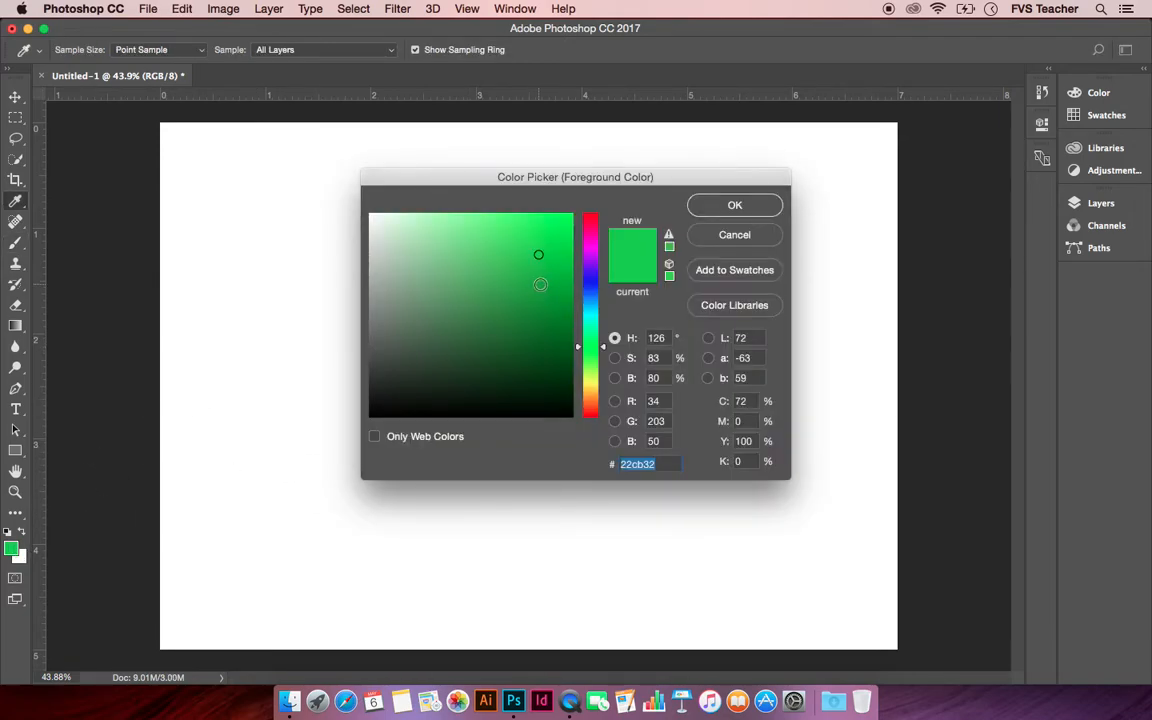
{"action": "left_click", "coordinate": [590, 230]}
{"action": "left_click", "coordinate": [558, 225]}
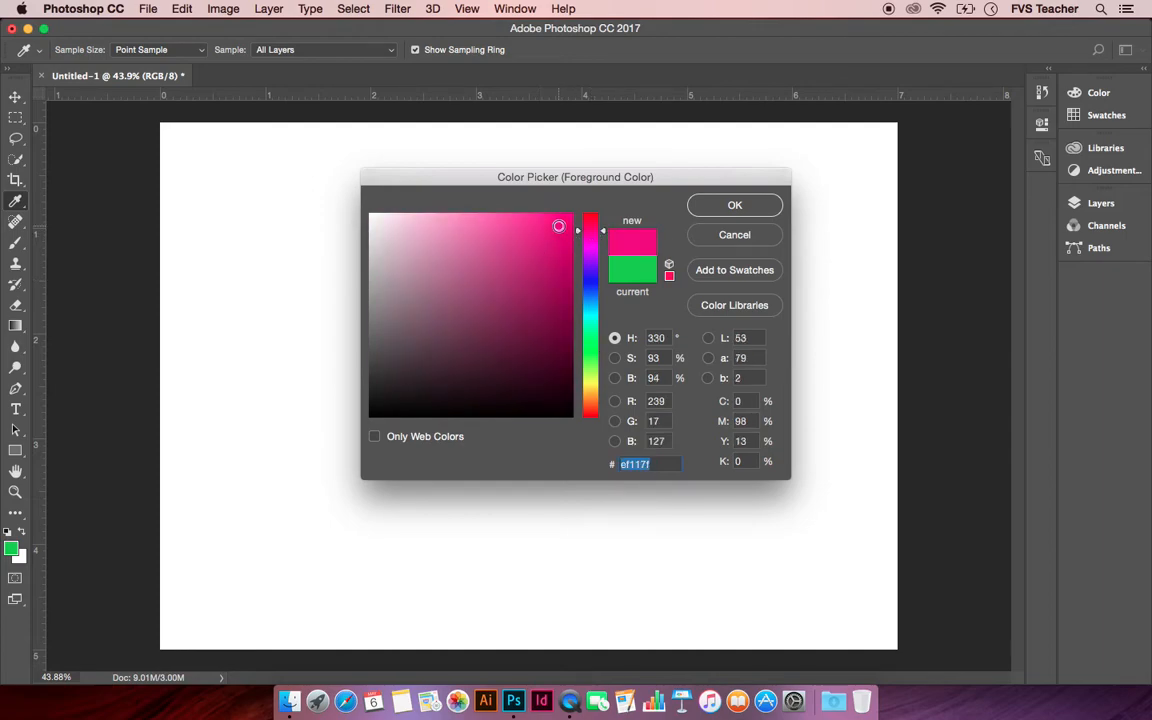
{"action": "left_click", "coordinate": [747, 208]}
{"action": "mouse_move", "coordinate": [334, 200]}
{"action": "left_mouse_down"}
{"action": "mouse_move", "coordinate": [586, 279]}
{"action": "mouse_move", "coordinate": [439, 259]}
{"action": "mouse_move", "coordinate": [486, 284]}
{"action": "mouse_move", "coordinate": [586, 446]}
{"action": "mouse_move", "coordinate": [763, 395]}
{"action": "mouse_move", "coordinate": [655, 232]}
{"action": "mouse_move", "coordinate": [467, 237]}
{"action": "mouse_move", "coordinate": [390, 463]}
{"action": "mouse_move", "coordinate": [306, 361]}
{"action": "mouse_move", "coordinate": [351, 367]}
{"action": "mouse_move", "coordinate": [414, 290]}
{"action": "left_mouse_up"}
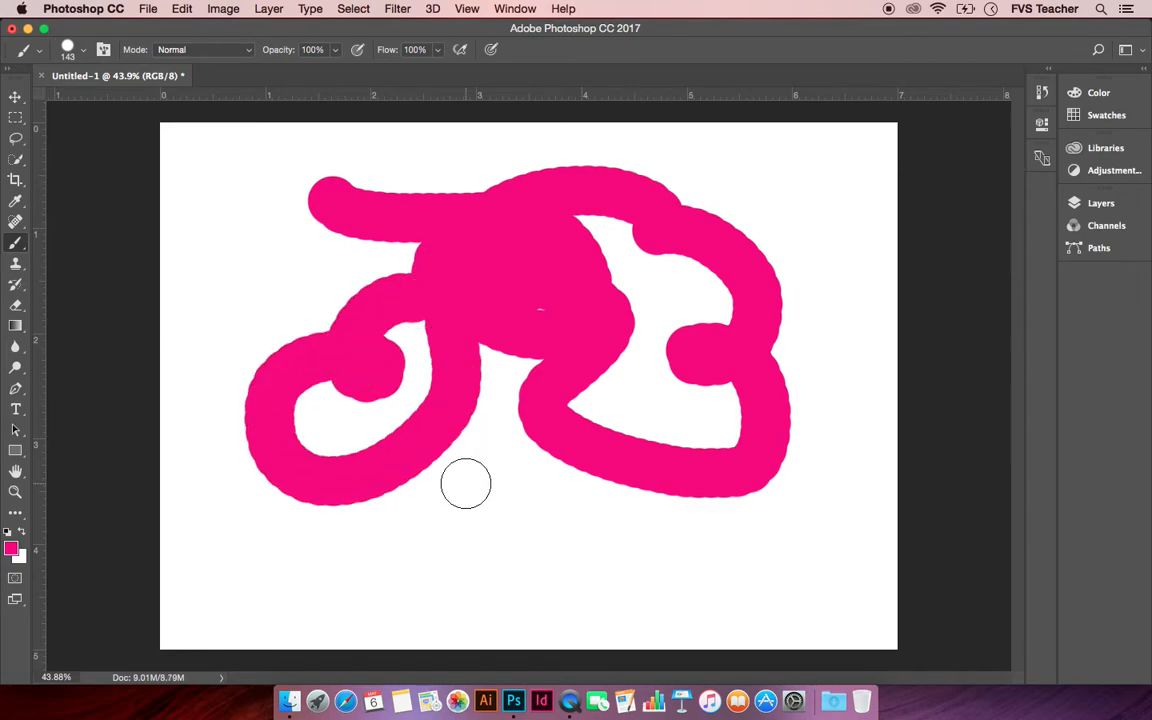
Change the foreground colour to purple #7d13c0 and paint thick looping strokes over the pink ones
{"action": "left_click", "coordinate": [12, 548]}
{"action": "left_click_drag", "start_coordinate": [589, 292], "coordinate": [563, 266]}
{"action": "left_click", "coordinate": [712, 205]}
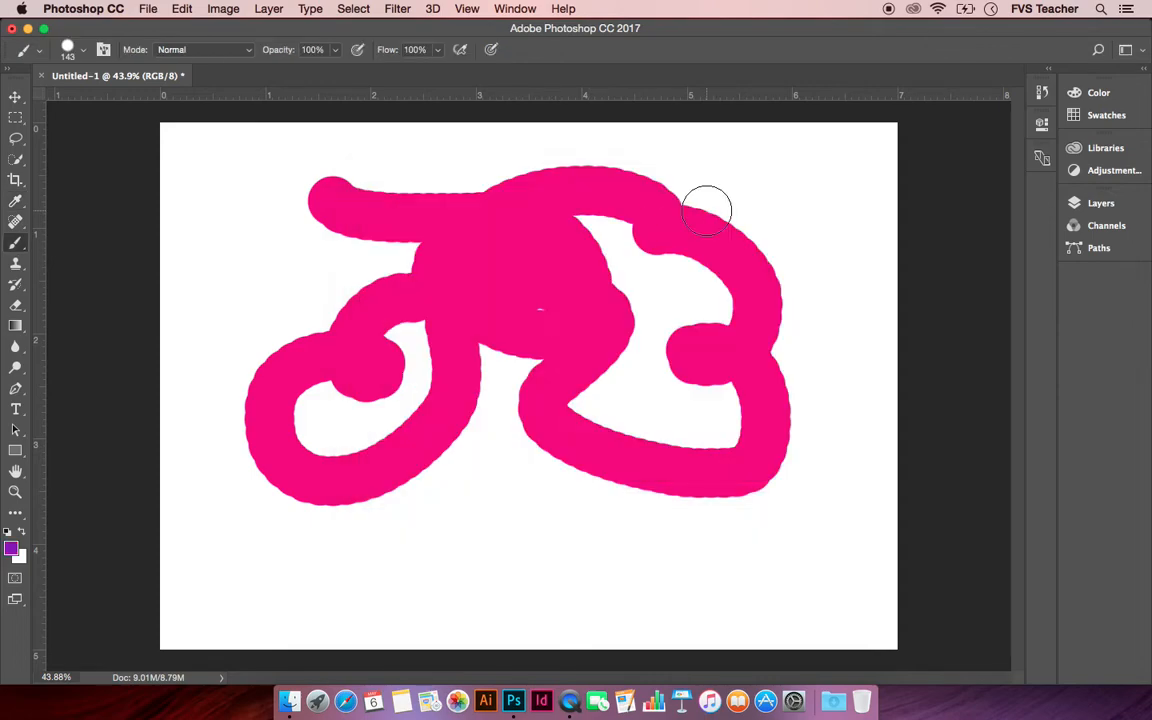
{"action": "mouse_move", "coordinate": [329, 230]}
{"action": "left_mouse_down"}
{"action": "mouse_move", "coordinate": [489, 283]}
{"action": "mouse_move", "coordinate": [620, 432]}
{"action": "mouse_move", "coordinate": [765, 350]}
{"action": "left_mouse_up"}
{"action": "mouse_move", "coordinate": [718, 297]}
{"action": "left_mouse_down"}
{"action": "mouse_move", "coordinate": [445, 205]}
{"action": "mouse_move", "coordinate": [420, 265]}
{"action": "left_mouse_up"}
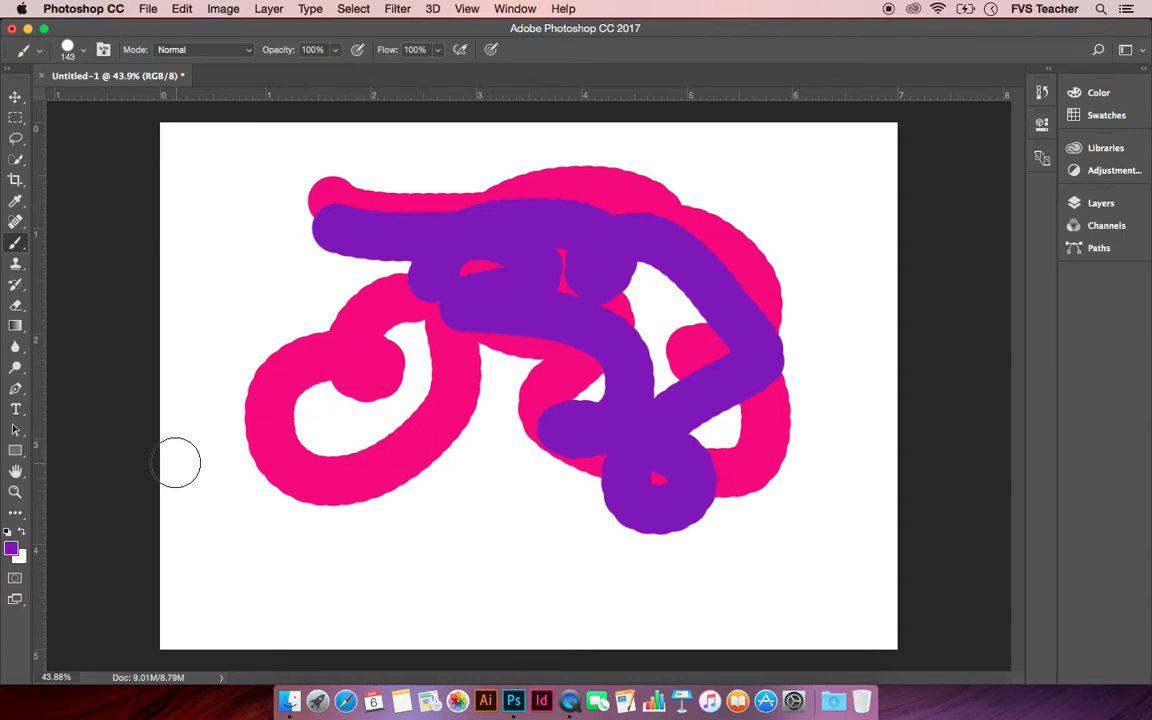
Sample the pink of the painted strokes as the foreground colour with the Eyedropper tool
{"action": "left_click", "coordinate": [17, 553]}
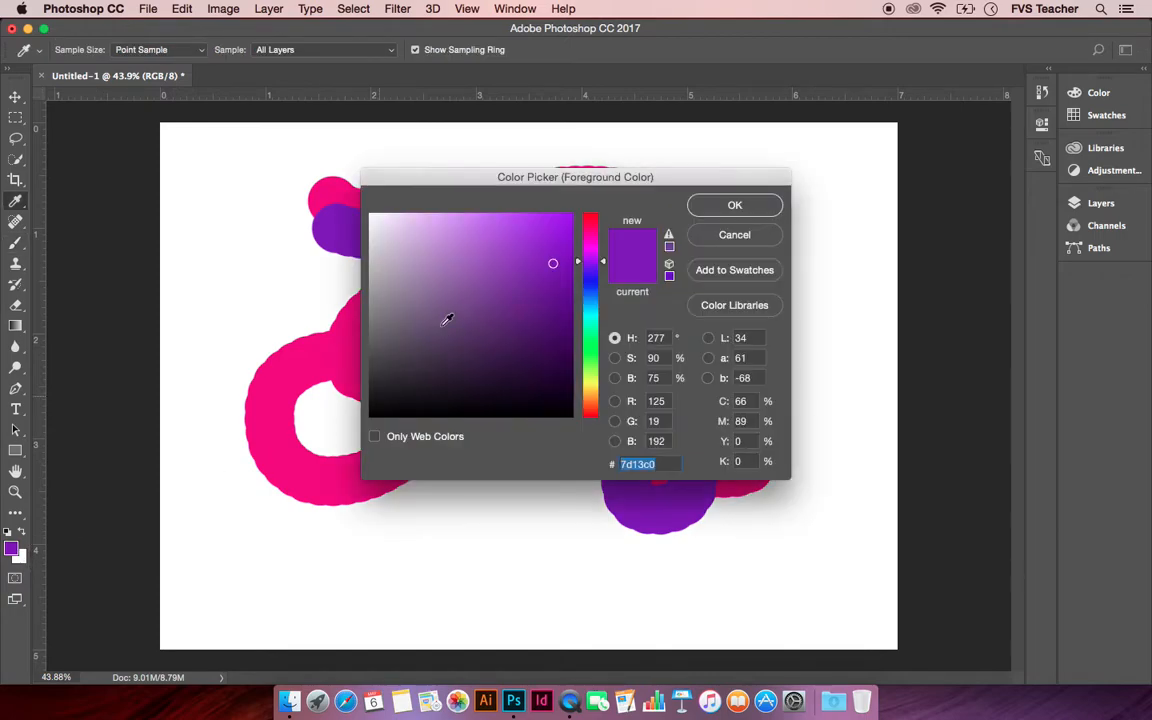
{"action": "left_click", "coordinate": [770, 210]}
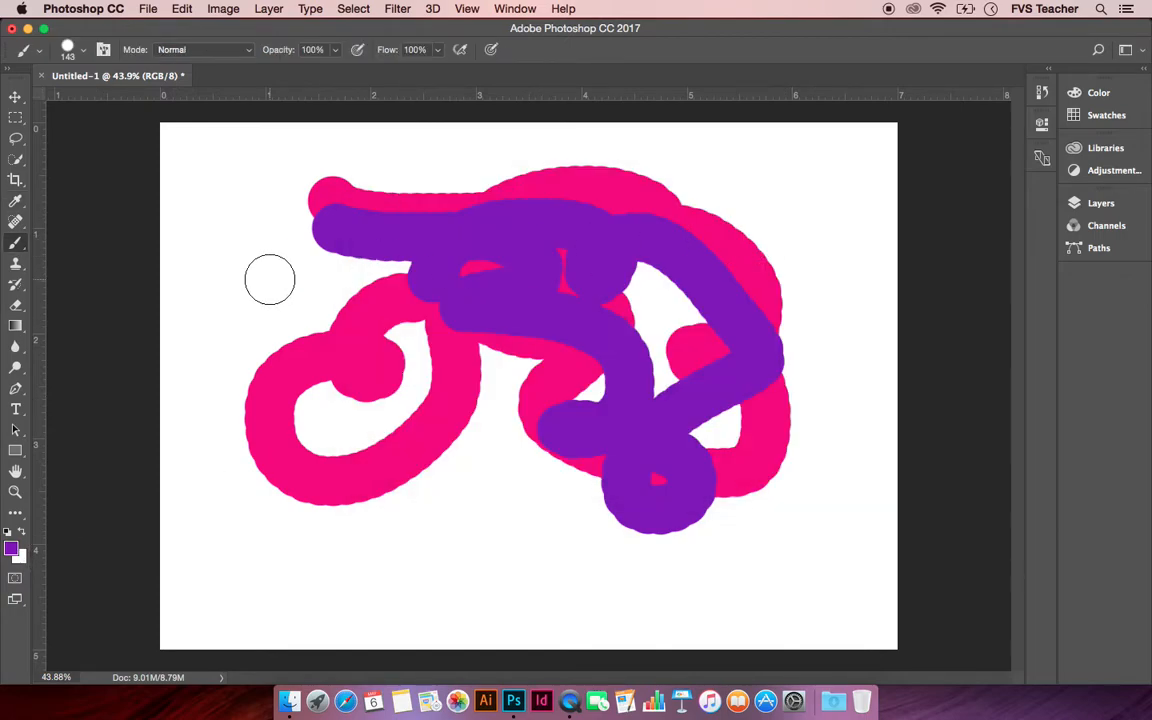
{"action": "left_click", "coordinate": [15, 202]}
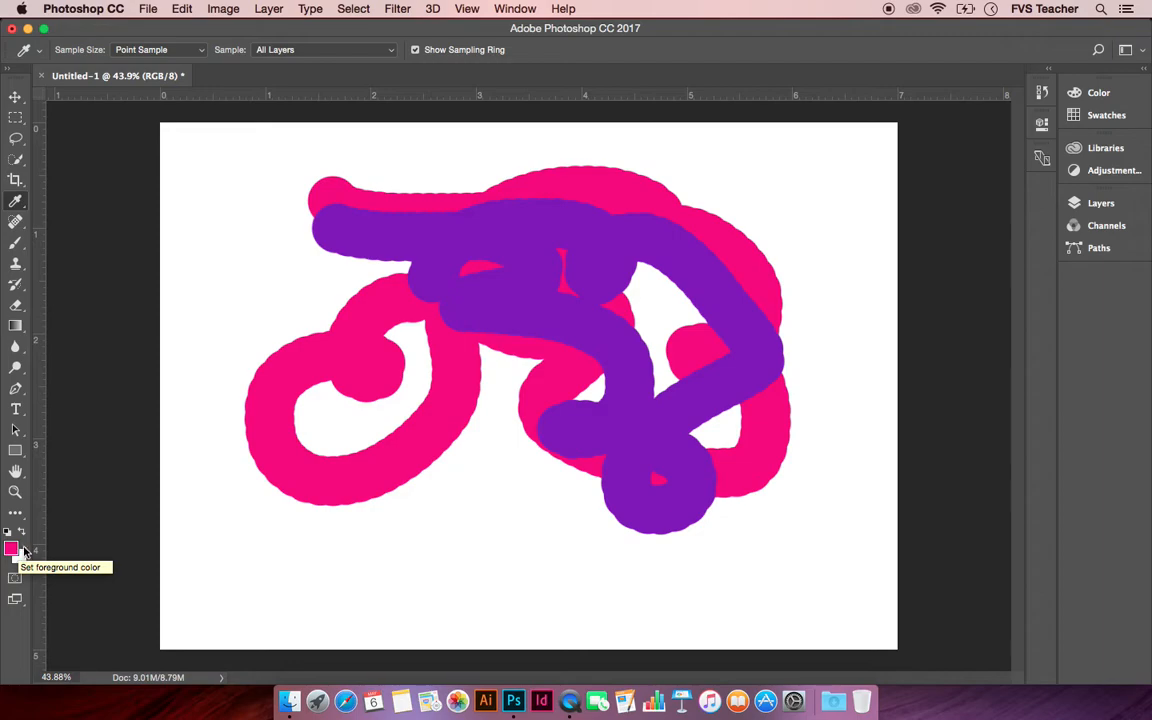
Enlarge the Eraser to 500 px and erase all the pink and purple strokes from the canvas
{"action": "left_click", "coordinate": [16, 306]}
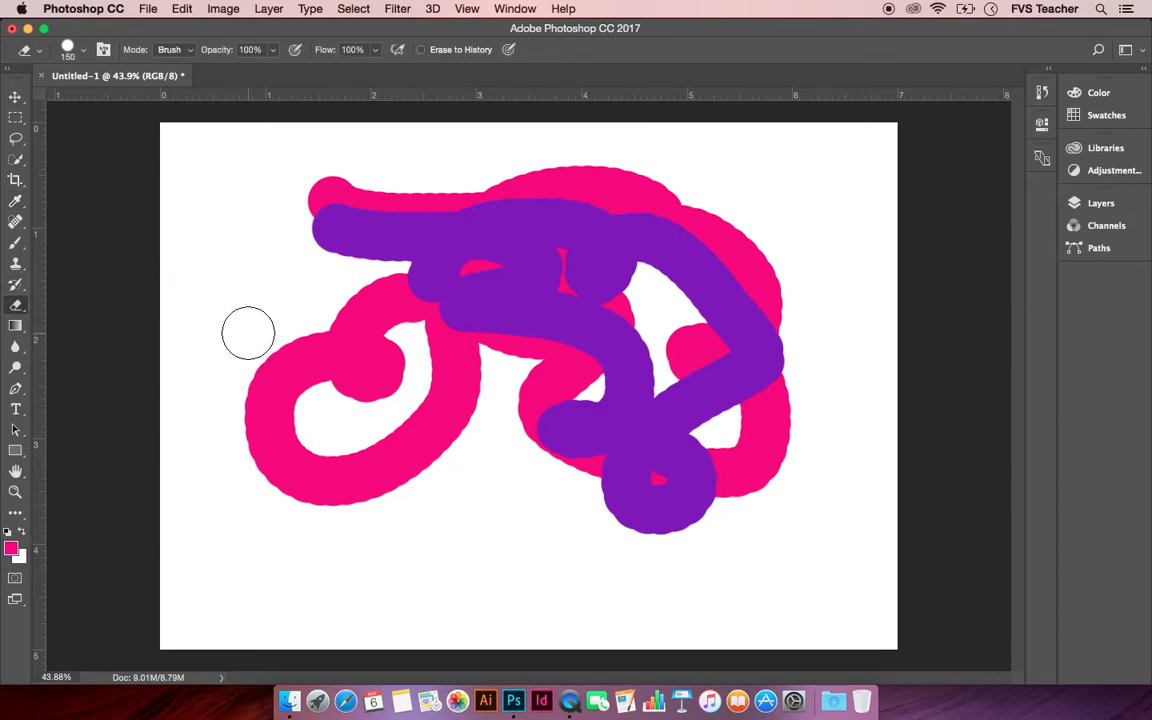
{"action": "key", "text": "bracketright"}
{"action": "key", "text": "bracketright"}
{"action": "key", "text": "bracketright"}
{"action": "key", "text": "bracketright"}
{"action": "key", "text": "bracketright"}
{"action": "key", "text": "bracketright"}
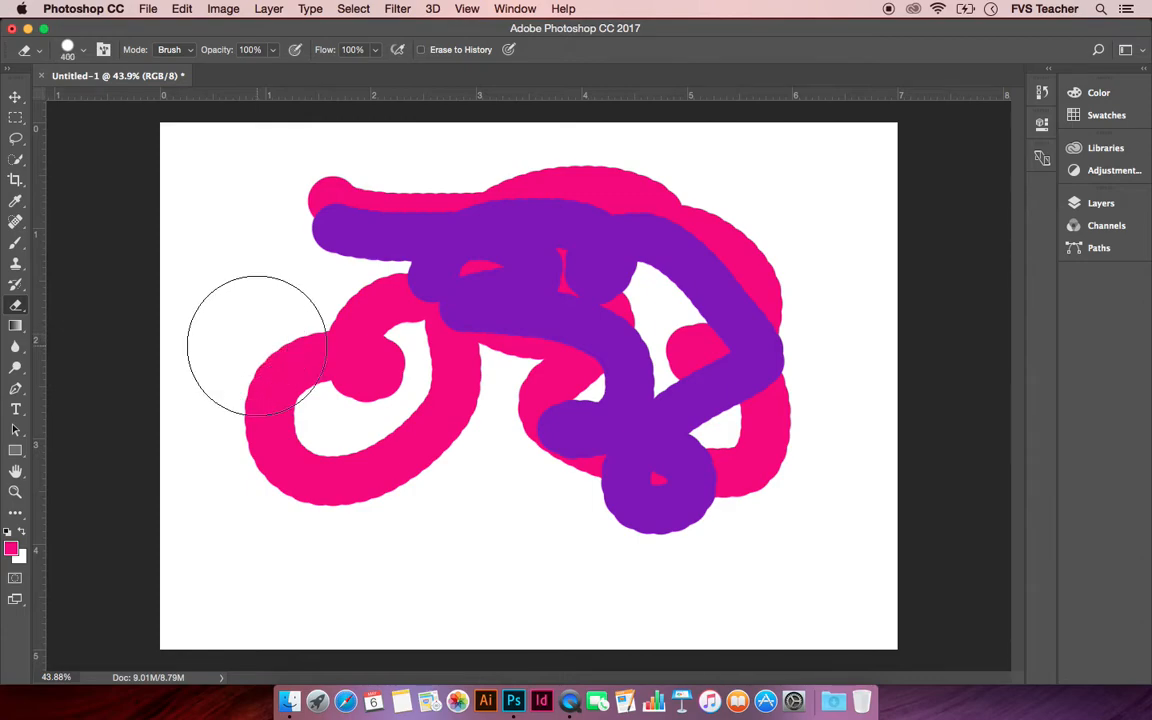
{"action": "mouse_move", "coordinate": [293, 377]}
{"action": "left_mouse_down"}
{"action": "mouse_move", "coordinate": [389, 314]}
{"action": "mouse_move", "coordinate": [374, 242]}
{"action": "mouse_move", "coordinate": [492, 217]}
{"action": "mouse_move", "coordinate": [713, 305]}
{"action": "mouse_move", "coordinate": [734, 345]}
{"action": "mouse_move", "coordinate": [653, 465]}
{"action": "mouse_move", "coordinate": [555, 352]}
{"action": "mouse_move", "coordinate": [574, 460]}
{"action": "mouse_move", "coordinate": [257, 489]}
{"action": "left_mouse_up"}
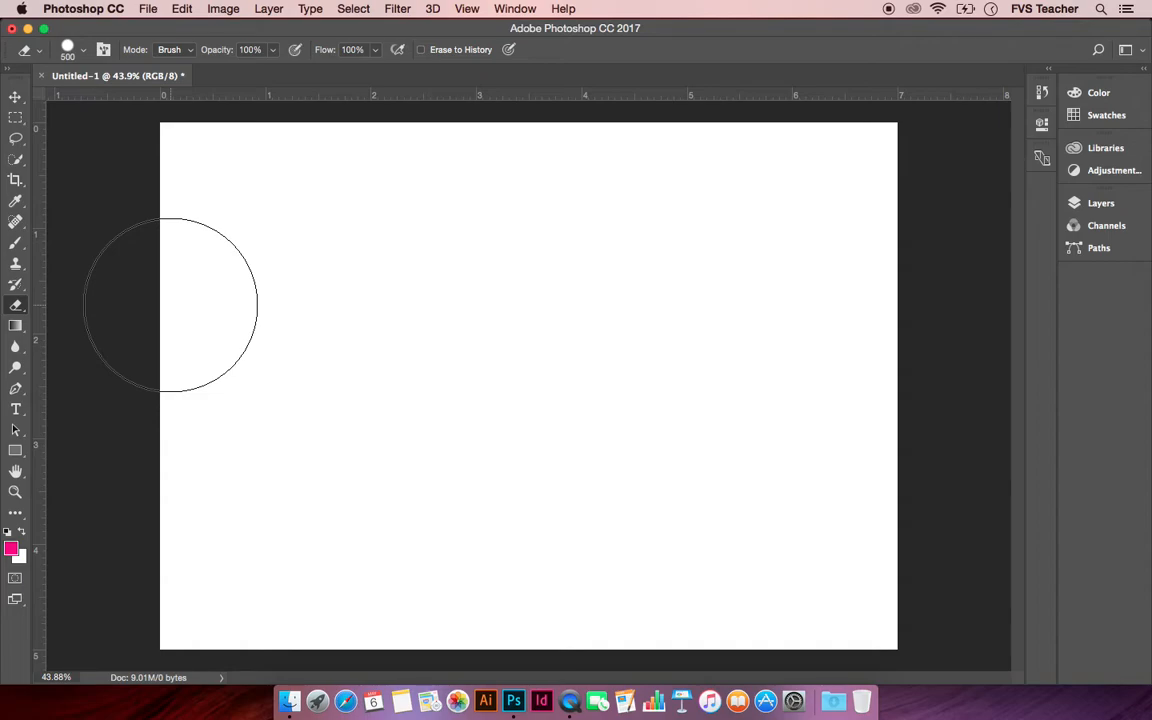
Open the foreground colour for editing, set its hue to 41° and pick the golden tan #d4a94d
{"action": "left_click", "coordinate": [13, 548]}
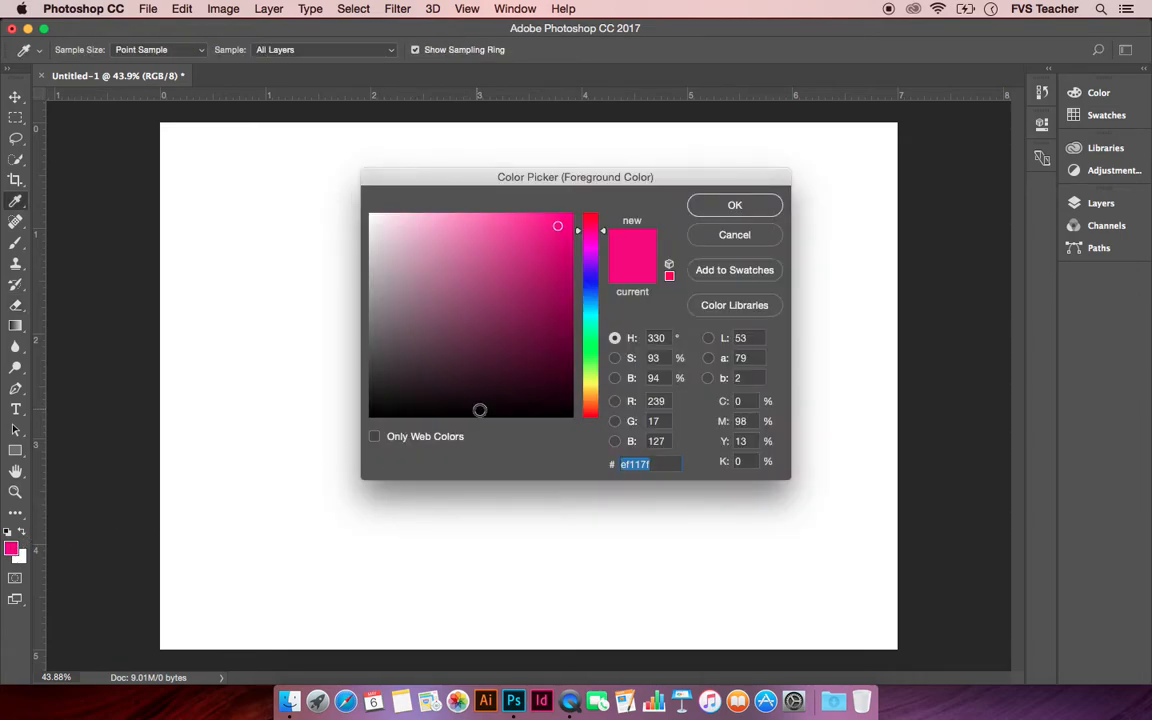
{"action": "left_click_drag", "start_coordinate": [602, 233], "coordinate": [602, 398]}
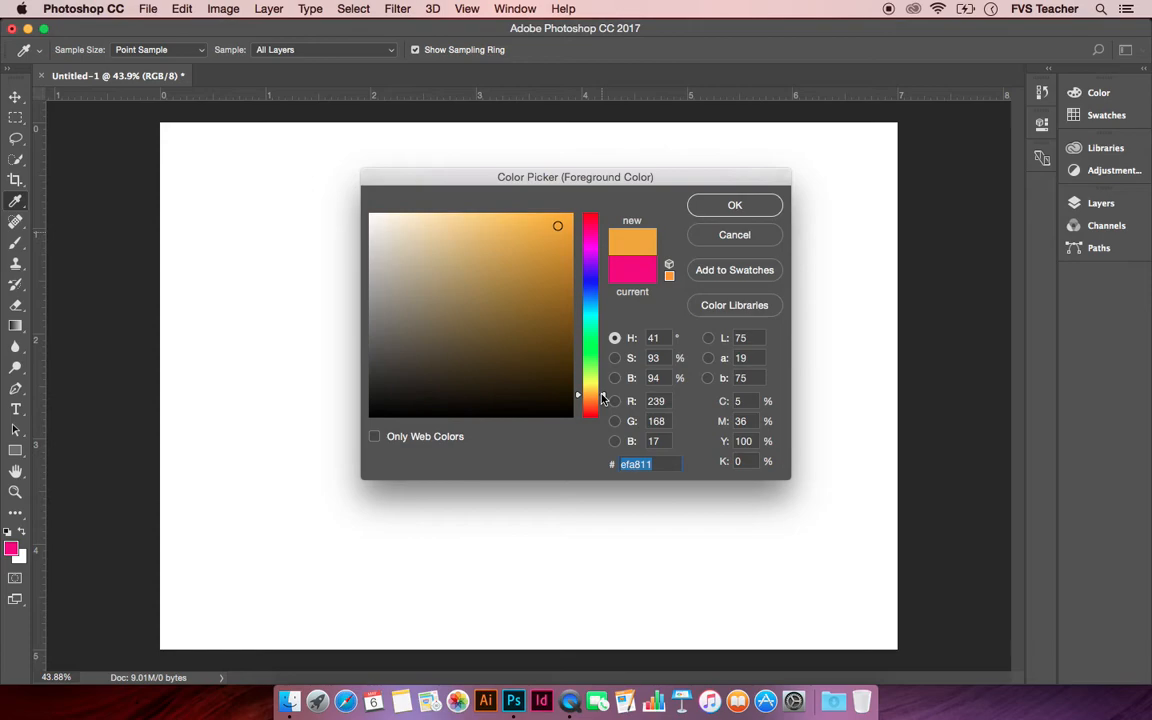
{"action": "left_click", "coordinate": [472, 245]}
{"action": "left_click", "coordinate": [473, 229]}
{"action": "left_click", "coordinate": [495, 230]}
{"action": "left_click", "coordinate": [498, 247]}
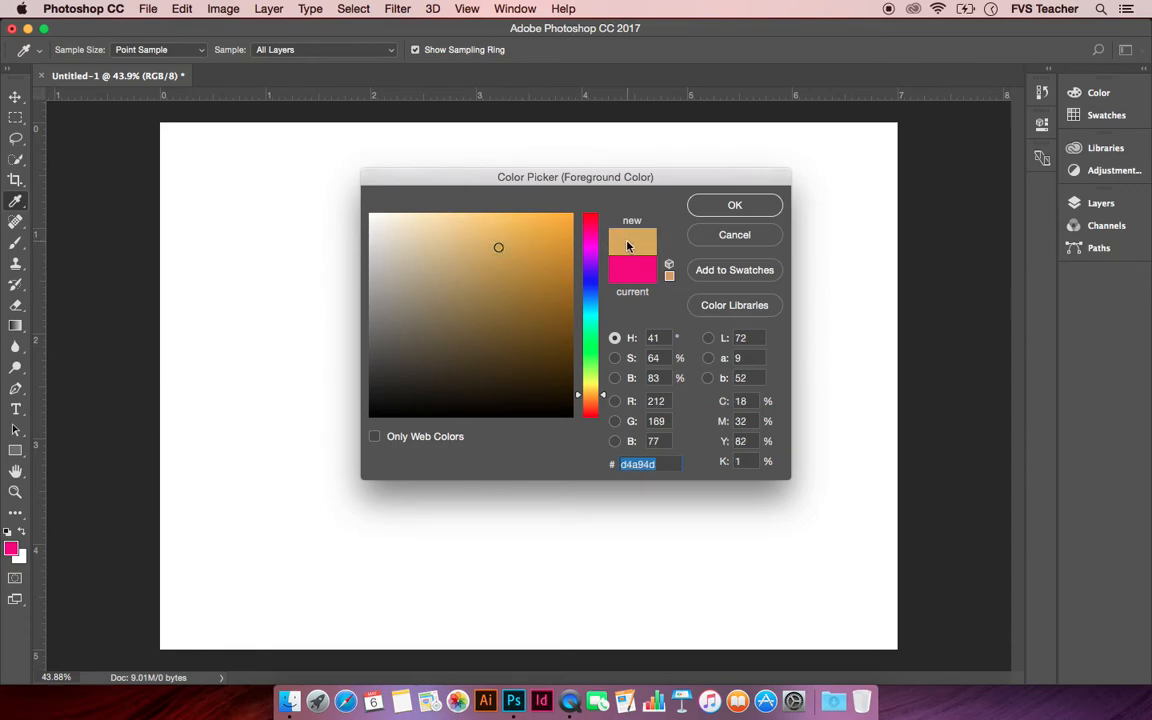
Shift the hue to 37°, fine-tune the shade to a softer light tan and apply it as the foreground colour
{"action": "left_click", "coordinate": [603, 397]}
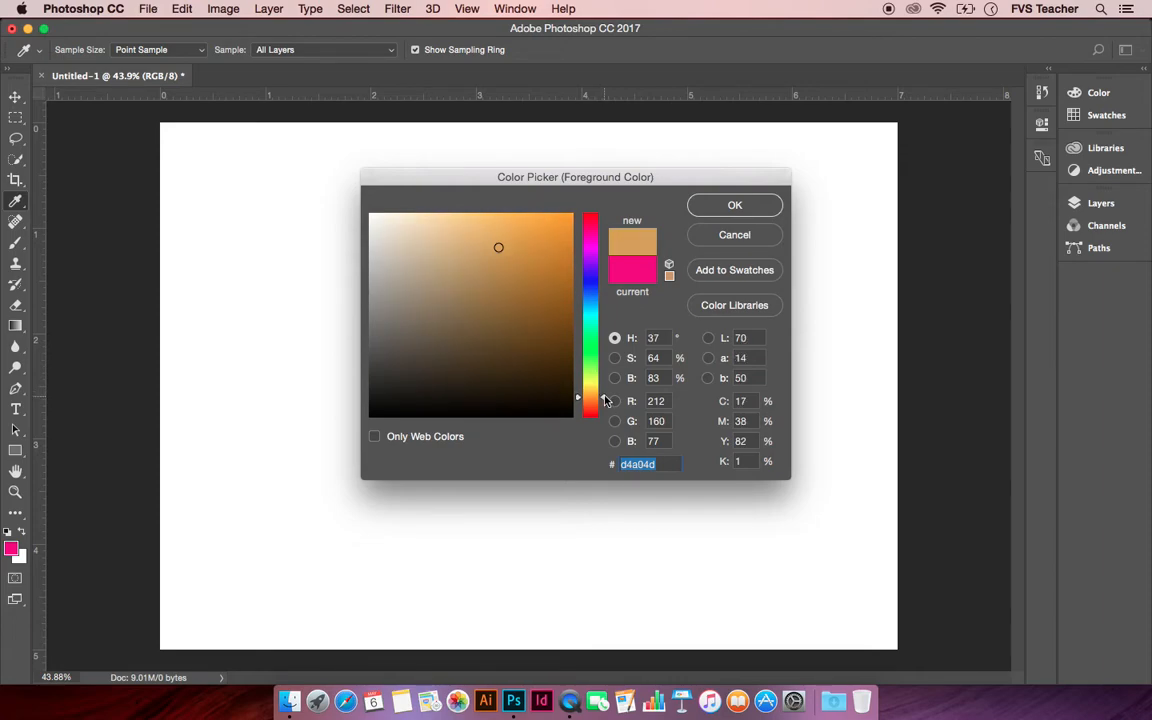
{"action": "left_click", "coordinate": [467, 240]}
{"action": "left_click", "coordinate": [469, 244]}
{"action": "left_click", "coordinate": [473, 248]}
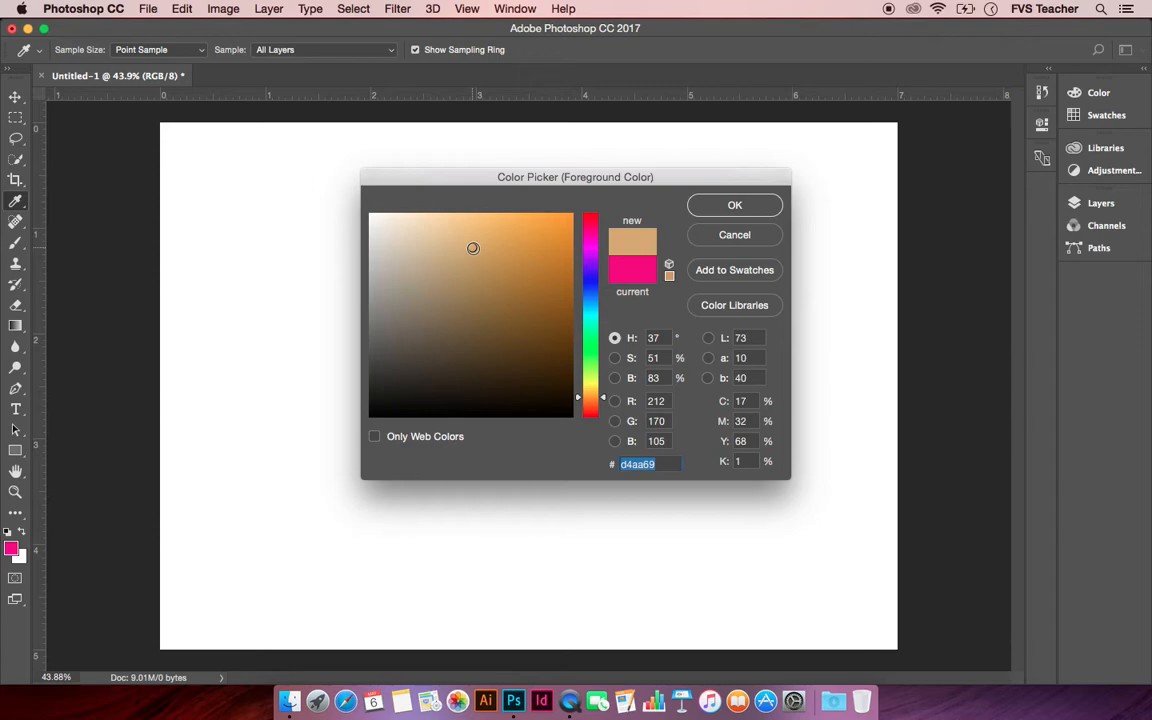
{"action": "mouse_move", "coordinate": [474, 248]}
{"action": "left_mouse_down"}
{"action": "mouse_move", "coordinate": [481, 255]}
{"action": "mouse_move", "coordinate": [469, 242]}
{"action": "left_mouse_up"}
{"action": "left_click", "coordinate": [492, 265]}
{"action": "left_click", "coordinate": [470, 248]}
{"action": "left_click", "coordinate": [471, 246]}
{"action": "left_click", "coordinate": [470, 247]}
{"action": "left_click", "coordinate": [468, 247]}
{"action": "left_click", "coordinate": [734, 206]}
{"action": "key", "text": "e"}
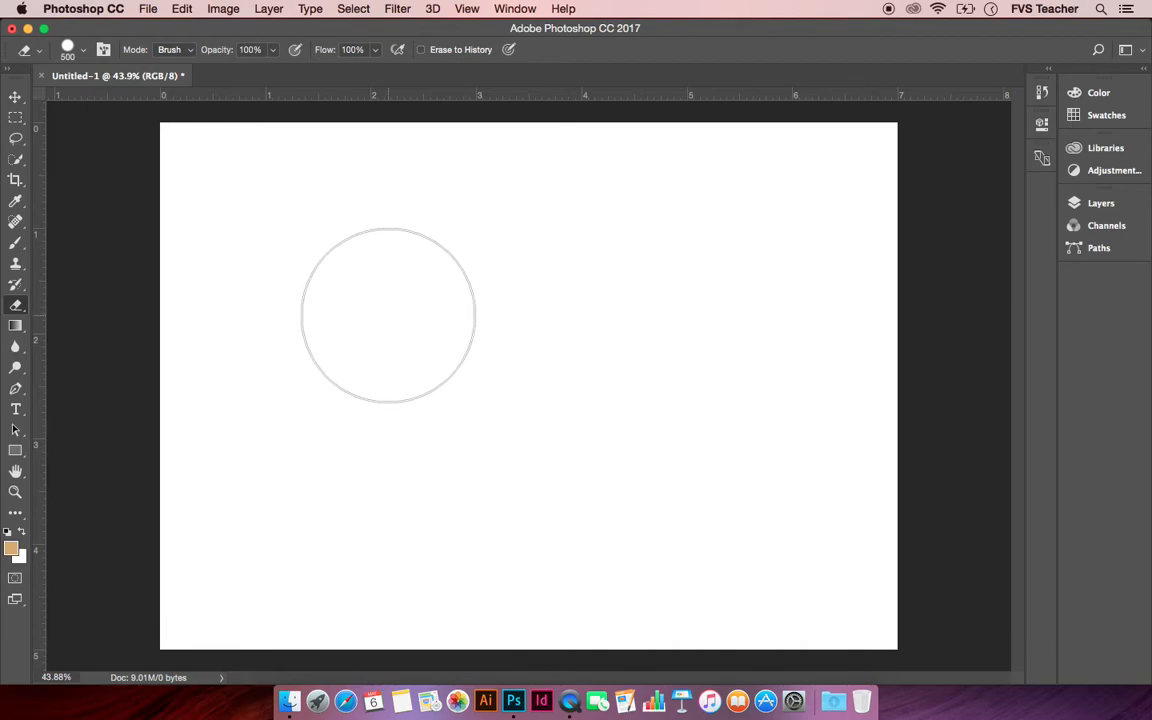
Paint a thick hard-edged tan stroke in from the canvas's left edge with the Brush tool and undo it
{"action": "left_click", "coordinate": [15, 242]}
{"action": "mouse_move", "coordinate": [116, 267]}
{"action": "left_mouse_down"}
{"action": "mouse_move", "coordinate": [511, 285]}
{"action": "mouse_move", "coordinate": [542, 326]}
{"action": "mouse_move", "coordinate": [477, 362]}
{"action": "mouse_move", "coordinate": [235, 353]}
{"action": "mouse_move", "coordinate": [149, 330]}
{"action": "mouse_move", "coordinate": [163, 310]}
{"action": "mouse_move", "coordinate": [492, 314]}
{"action": "left_mouse_up"}
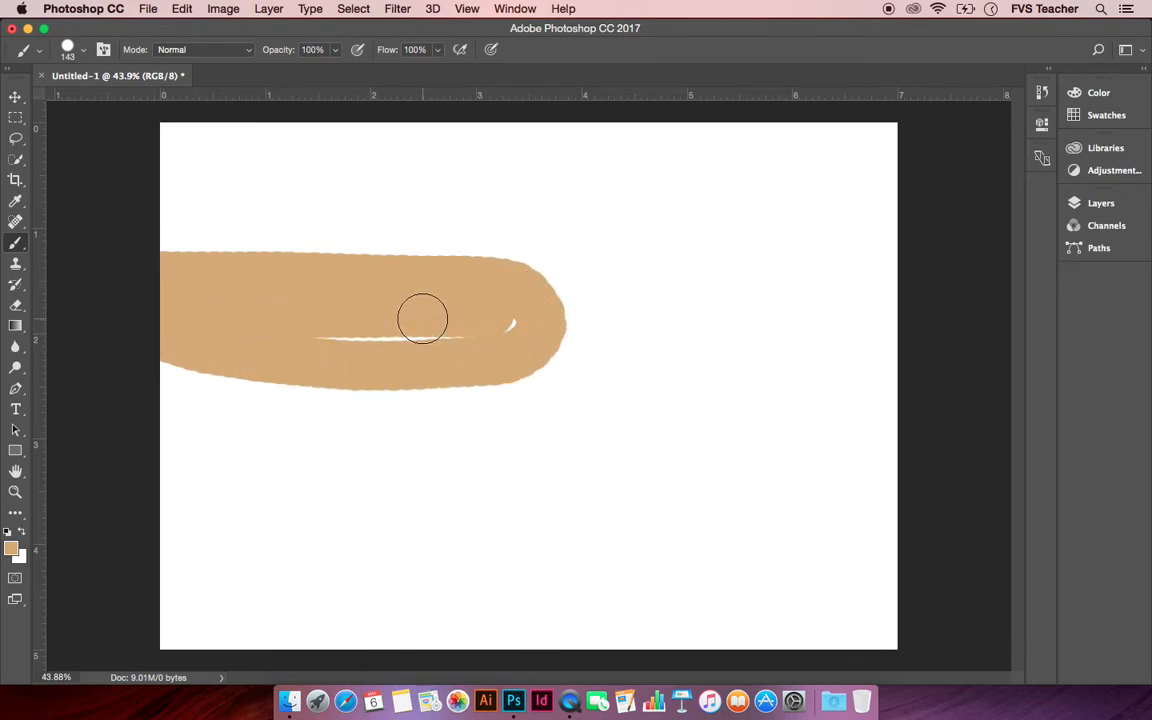
{"action": "key", "text": "super+z"}
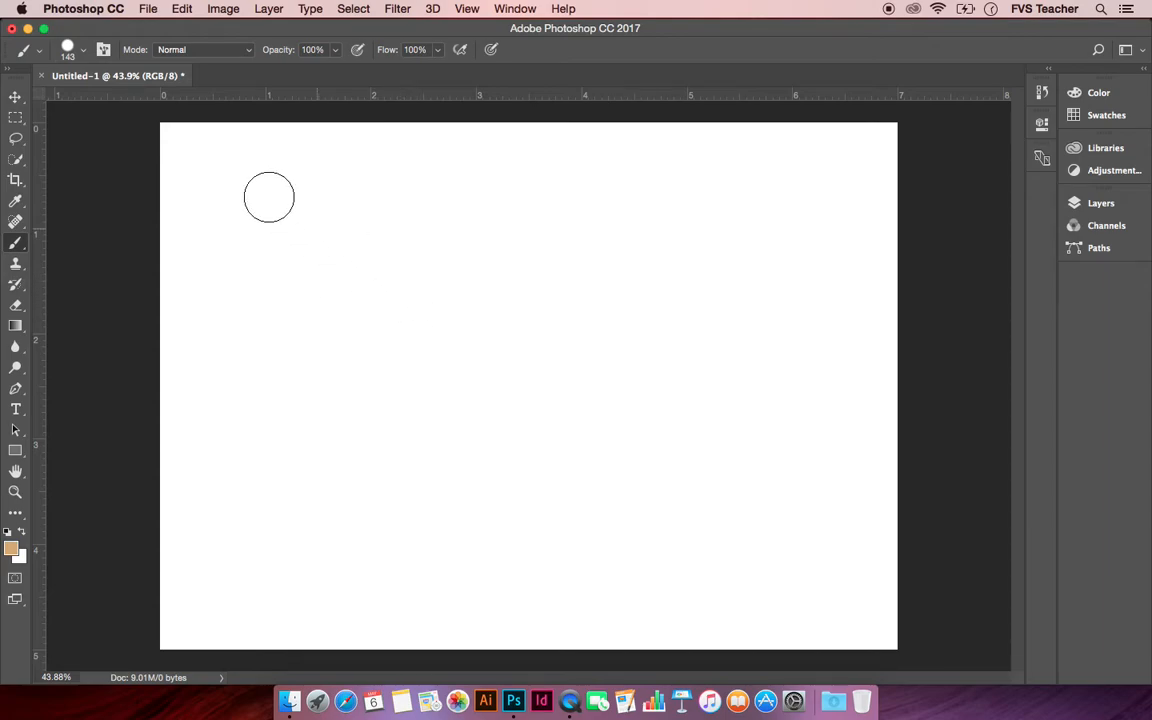
Set the brush to 444 px with 0% hardness and paint two soft tan strokes from the left edge toward the upper middle
{"action": "left_click", "coordinate": [85, 52]}
{"action": "left_click_drag", "start_coordinate": [152, 102], "coordinate": [176, 103]}
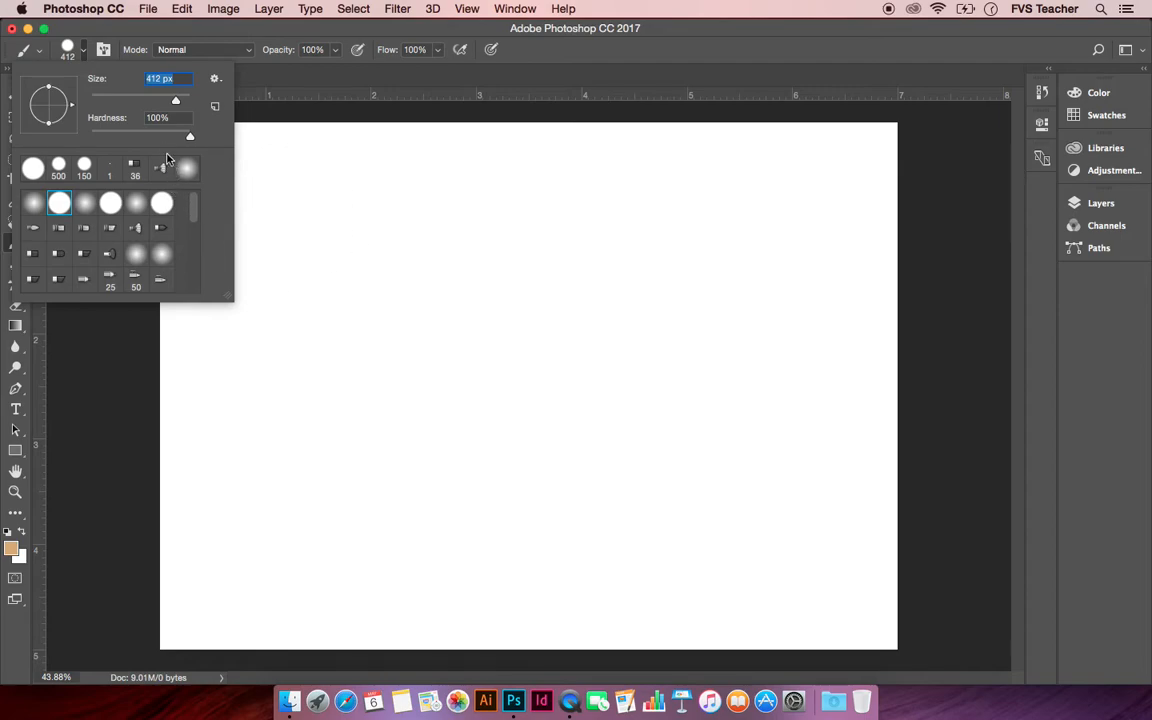
{"action": "left_click_drag", "start_coordinate": [190, 140], "coordinate": [98, 134]}
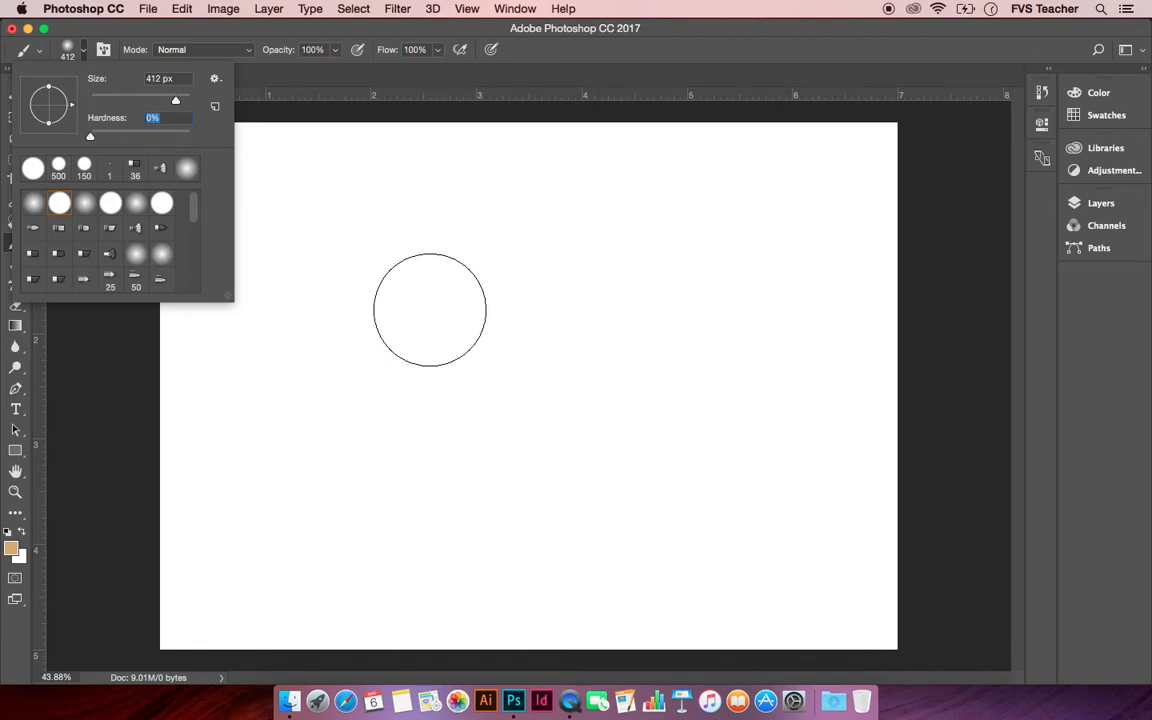
{"action": "left_click_drag", "start_coordinate": [175, 100], "coordinate": [178, 100]}
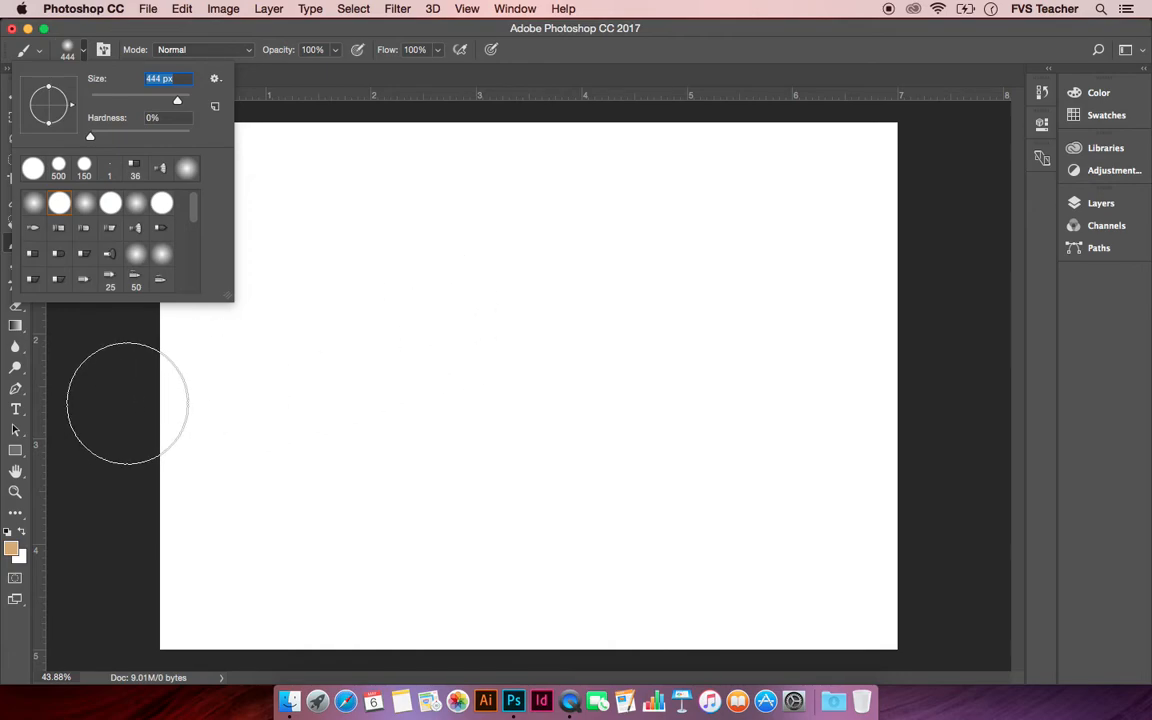
{"action": "key", "text": "Return"}
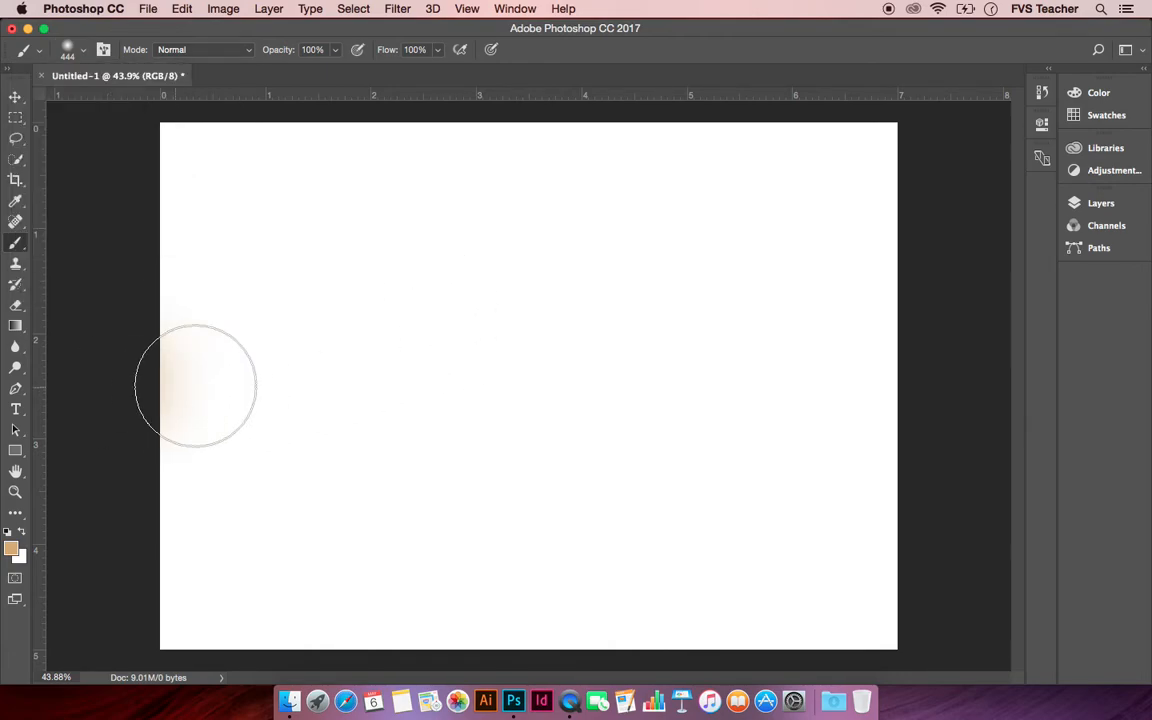
{"action": "left_click_drag", "start_coordinate": [180, 393], "coordinate": [380, 365]}
{"action": "left_click_drag", "start_coordinate": [472, 291], "coordinate": [564, 238]}
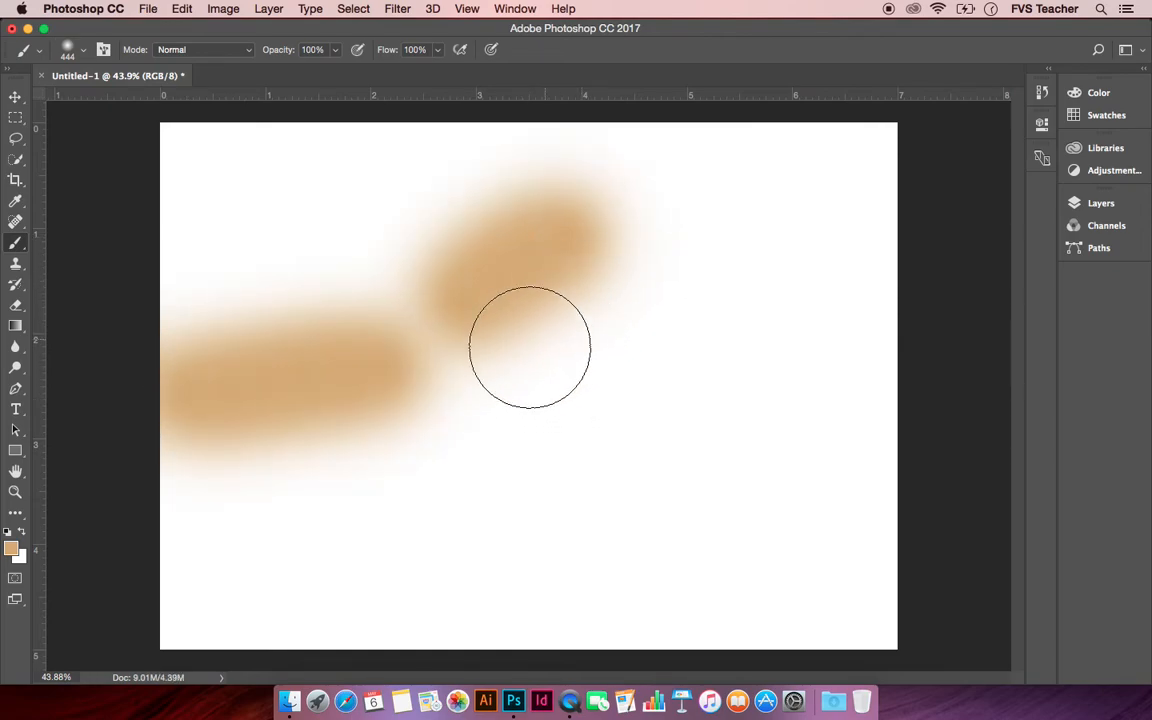
Enlarge the soft brush to 700 px and paint over the remaining white until tan covers the whole canvas
{"action": "left_click", "coordinate": [545, 361]}
{"action": "key", "text": "bracketright"}
{"action": "key", "text": "bracketright"}
{"action": "key", "text": "bracketright"}
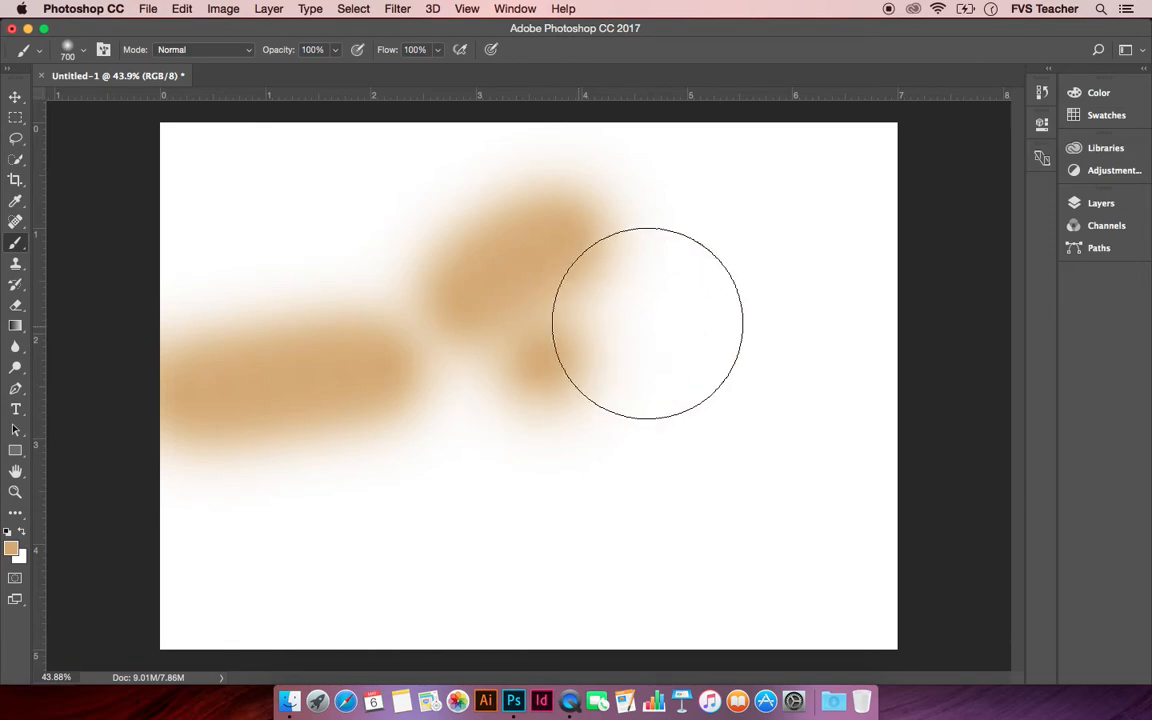
{"action": "mouse_move", "coordinate": [575, 350]}
{"action": "left_mouse_down"}
{"action": "mouse_move", "coordinate": [759, 327]}
{"action": "mouse_move", "coordinate": [758, 342]}
{"action": "mouse_move", "coordinate": [889, 200]}
{"action": "left_mouse_up"}
{"action": "mouse_move", "coordinate": [823, 176]}
{"action": "left_mouse_down"}
{"action": "mouse_move", "coordinate": [710, 246]}
{"action": "mouse_move", "coordinate": [622, 169]}
{"action": "mouse_move", "coordinate": [570, 200]}
{"action": "mouse_move", "coordinate": [435, 179]}
{"action": "left_mouse_up"}
{"action": "mouse_move", "coordinate": [410, 251]}
{"action": "left_mouse_down"}
{"action": "mouse_move", "coordinate": [328, 293]}
{"action": "mouse_move", "coordinate": [266, 288]}
{"action": "mouse_move", "coordinate": [117, 234]}
{"action": "mouse_move", "coordinate": [167, 244]}
{"action": "mouse_move", "coordinate": [167, 150]}
{"action": "mouse_move", "coordinate": [247, 199]}
{"action": "mouse_move", "coordinate": [321, 158]}
{"action": "mouse_move", "coordinate": [344, 195]}
{"action": "mouse_move", "coordinate": [483, 173]}
{"action": "mouse_move", "coordinate": [450, 187]}
{"action": "mouse_move", "coordinate": [475, 158]}
{"action": "mouse_move", "coordinate": [508, 279]}
{"action": "mouse_move", "coordinate": [824, 178]}
{"action": "mouse_move", "coordinate": [827, 320]}
{"action": "mouse_move", "coordinate": [787, 377]}
{"action": "mouse_move", "coordinate": [800, 419]}
{"action": "mouse_move", "coordinate": [901, 472]}
{"action": "mouse_move", "coordinate": [782, 517]}
{"action": "mouse_move", "coordinate": [846, 527]}
{"action": "left_mouse_up"}
{"action": "mouse_move", "coordinate": [667, 468]}
{"action": "left_mouse_down"}
{"action": "mouse_move", "coordinate": [471, 536]}
{"action": "mouse_move", "coordinate": [487, 516]}
{"action": "mouse_move", "coordinate": [477, 419]}
{"action": "mouse_move", "coordinate": [356, 526]}
{"action": "mouse_move", "coordinate": [333, 518]}
{"action": "mouse_move", "coordinate": [380, 467]}
{"action": "mouse_move", "coordinate": [279, 508]}
{"action": "mouse_move", "coordinate": [197, 476]}
{"action": "mouse_move", "coordinate": [170, 518]}
{"action": "mouse_move", "coordinate": [164, 616]}
{"action": "mouse_move", "coordinate": [261, 641]}
{"action": "mouse_move", "coordinate": [406, 615]}
{"action": "mouse_move", "coordinate": [624, 615]}
{"action": "mouse_move", "coordinate": [618, 540]}
{"action": "mouse_move", "coordinate": [723, 603]}
{"action": "mouse_move", "coordinate": [769, 606]}
{"action": "mouse_move", "coordinate": [872, 645]}
{"action": "left_mouse_up"}
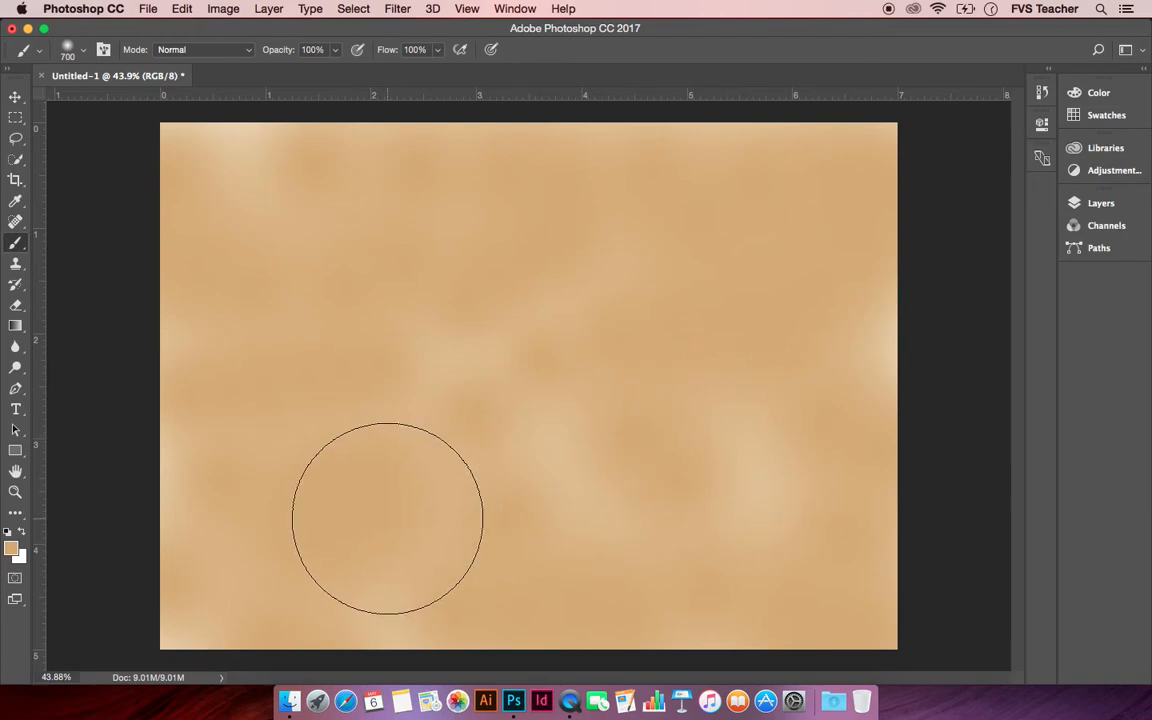
Set the foreground colour to a slightly darker tan, #bf9758, keeping the hue at 37°
{"action": "left_click", "coordinate": [12, 549]}
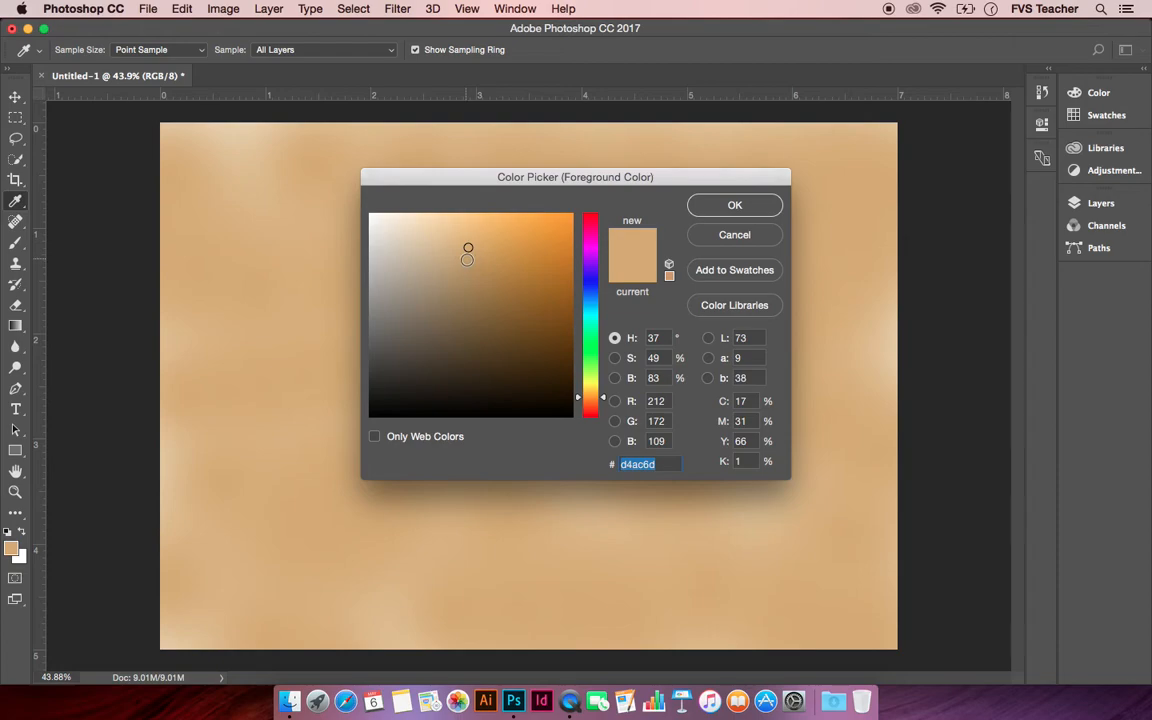
{"action": "left_click", "coordinate": [467, 269]}
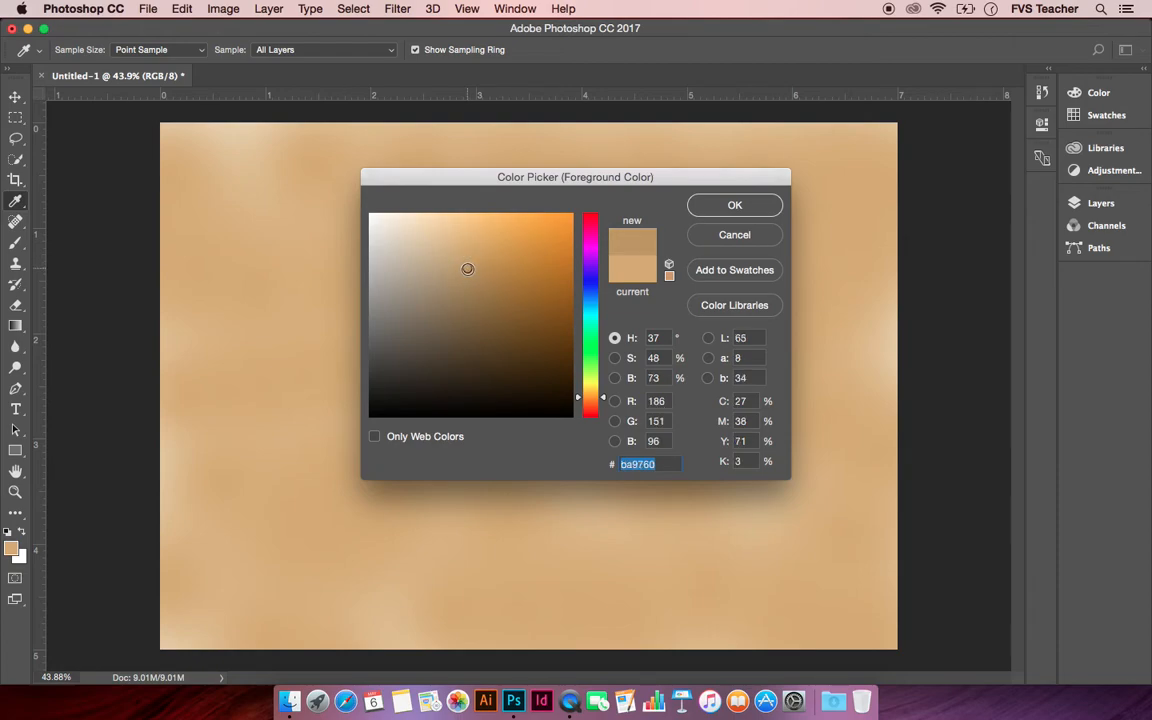
{"action": "left_click", "coordinate": [468, 272]}
{"action": "left_click", "coordinate": [483, 252]}
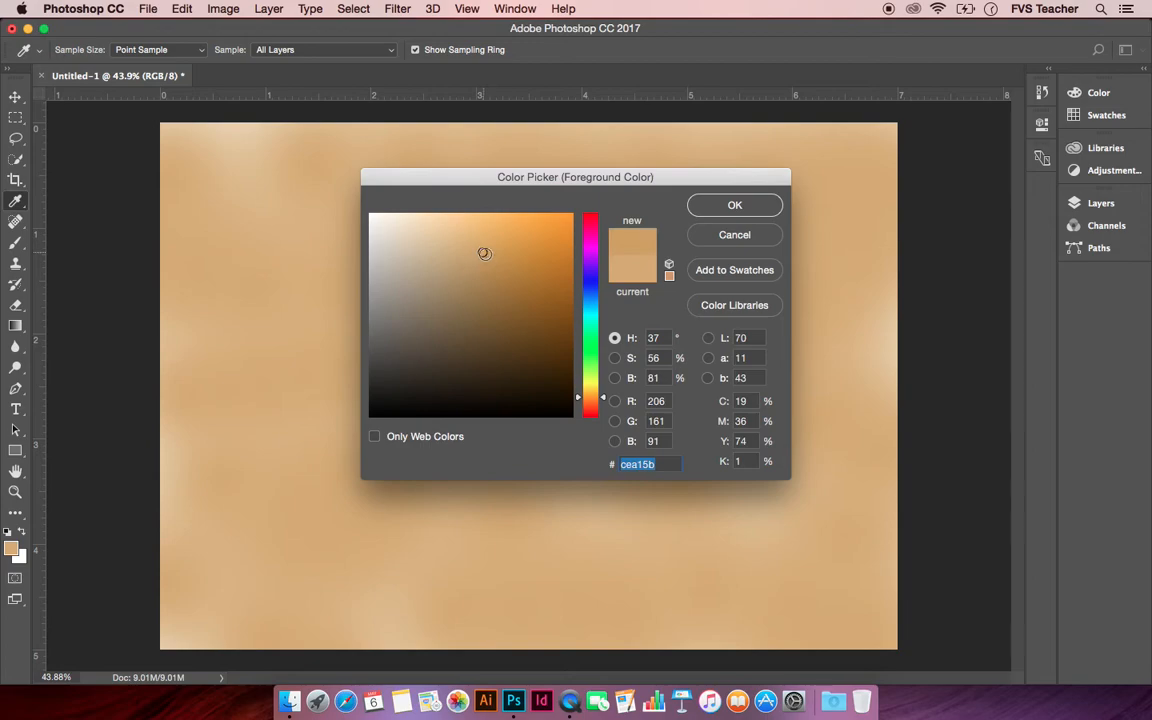
{"action": "left_click", "coordinate": [488, 262]}
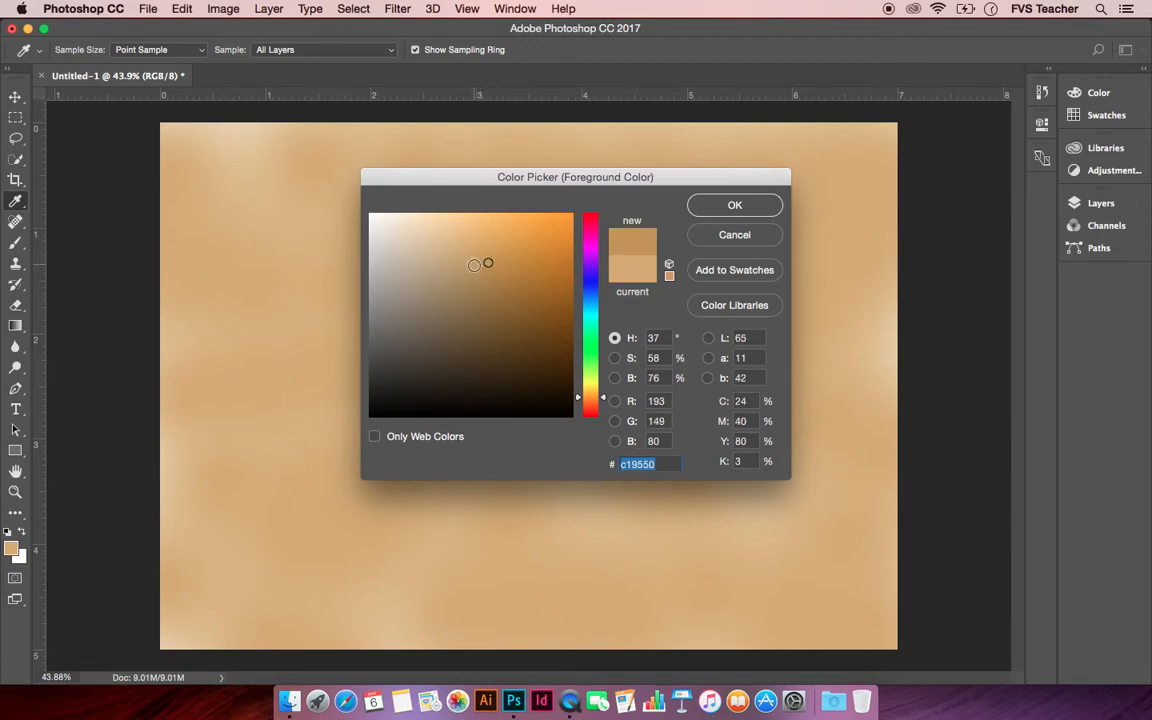
{"action": "left_click", "coordinate": [479, 265]}
{"action": "left_click", "coordinate": [719, 207]}
Brush soft patches of the darker tan across the canvas for uneven shading, leaving some lighter areas
{"action": "key", "text": "b"}
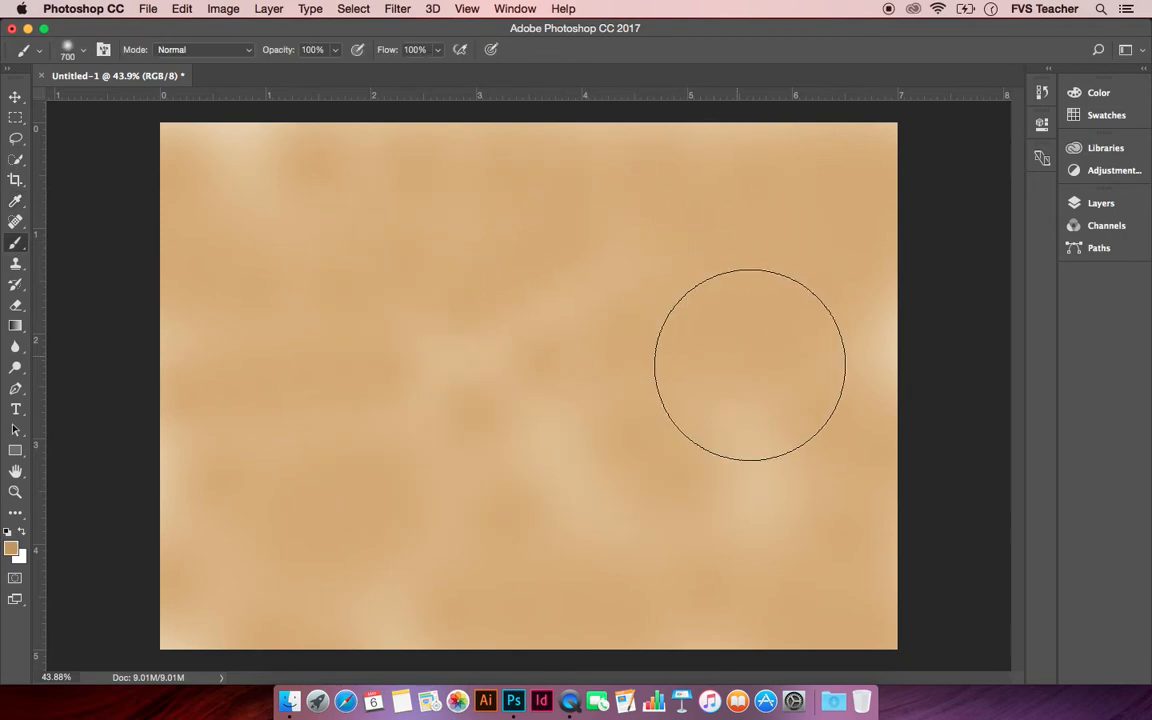
{"action": "mouse_move", "coordinate": [799, 319]}
{"action": "left_mouse_down"}
{"action": "mouse_move", "coordinate": [850, 309]}
{"action": "mouse_move", "coordinate": [796, 304]}
{"action": "mouse_move", "coordinate": [698, 256]}
{"action": "mouse_move", "coordinate": [673, 228]}
{"action": "mouse_move", "coordinate": [633, 217]}
{"action": "mouse_move", "coordinate": [508, 311]}
{"action": "mouse_move", "coordinate": [455, 331]}
{"action": "mouse_move", "coordinate": [410, 320]}
{"action": "mouse_move", "coordinate": [338, 267]}
{"action": "mouse_move", "coordinate": [333, 181]}
{"action": "mouse_move", "coordinate": [261, 268]}
{"action": "mouse_move", "coordinate": [190, 294]}
{"action": "mouse_move", "coordinate": [214, 338]}
{"action": "mouse_move", "coordinate": [205, 384]}
{"action": "mouse_move", "coordinate": [406, 500]}
{"action": "mouse_move", "coordinate": [453, 428]}
{"action": "mouse_move", "coordinate": [526, 489]}
{"action": "mouse_move", "coordinate": [572, 491]}
{"action": "mouse_move", "coordinate": [646, 437]}
{"action": "mouse_move", "coordinate": [685, 523]}
{"action": "mouse_move", "coordinate": [844, 555]}
{"action": "mouse_move", "coordinate": [867, 599]}
{"action": "mouse_move", "coordinate": [588, 582]}
{"action": "mouse_move", "coordinate": [330, 590]}
{"action": "left_mouse_up"}
{"action": "left_click", "coordinate": [231, 594]}
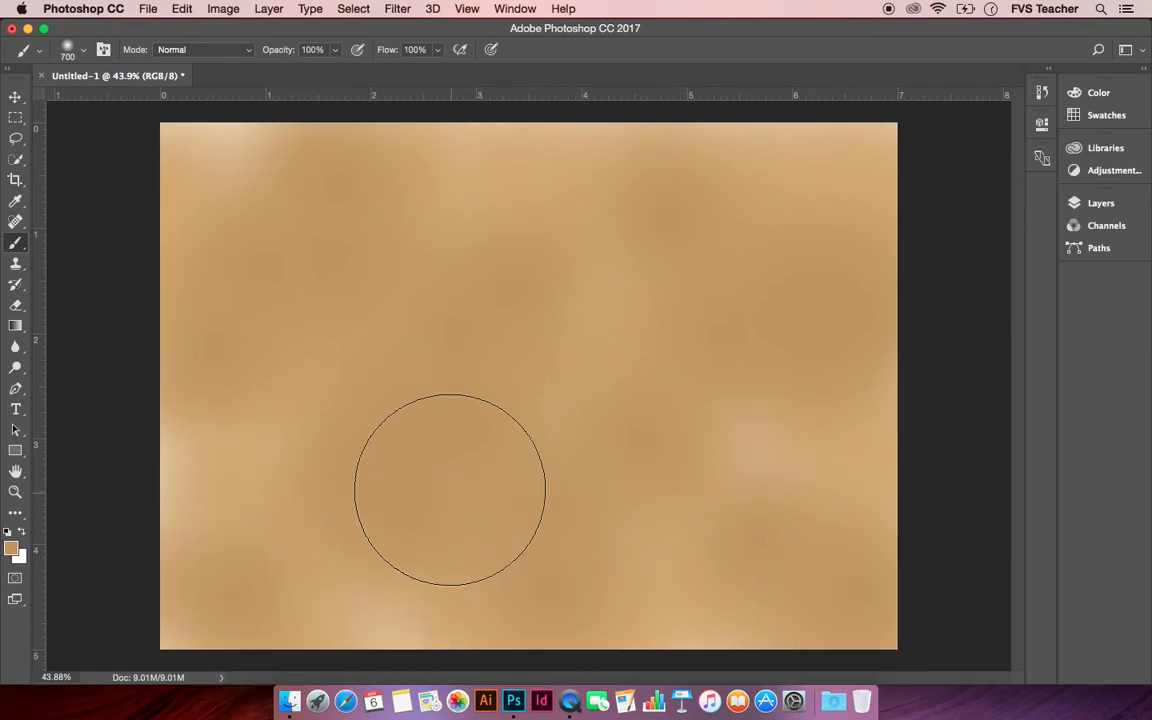
Set the foreground colour to a burnt orange, #c58539, with a hue of 32°
{"action": "left_click", "coordinate": [11, 547]}
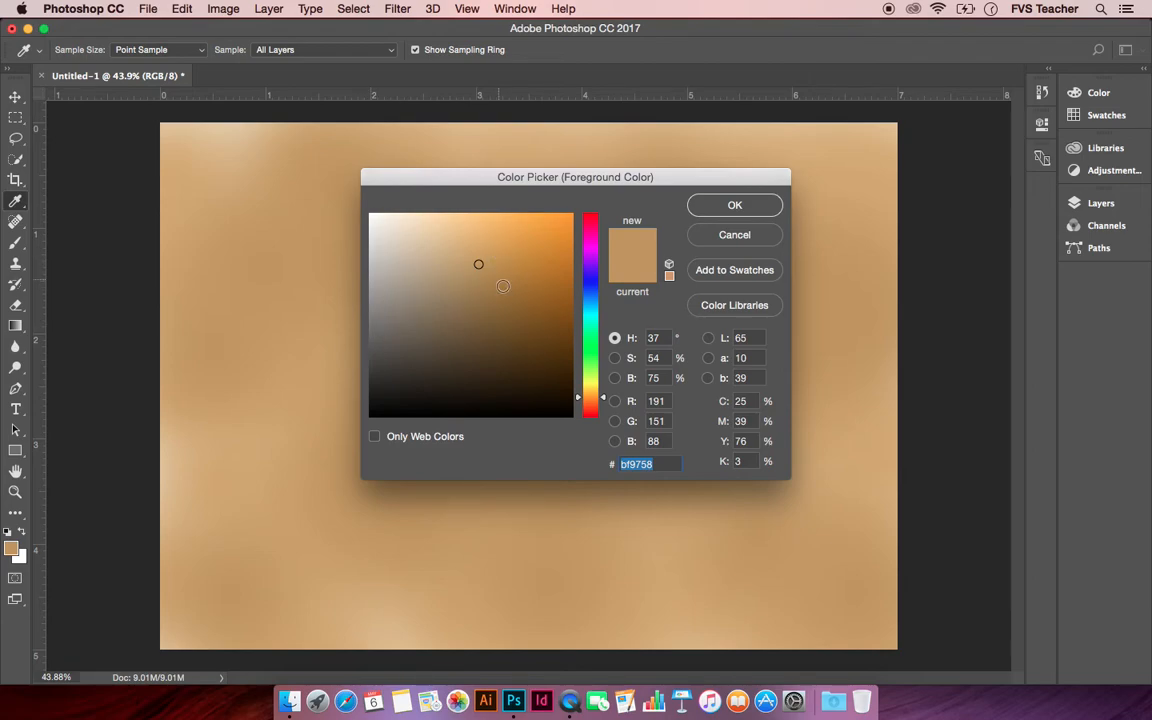
{"action": "left_click_drag", "start_coordinate": [605, 400], "coordinate": [605, 402]}
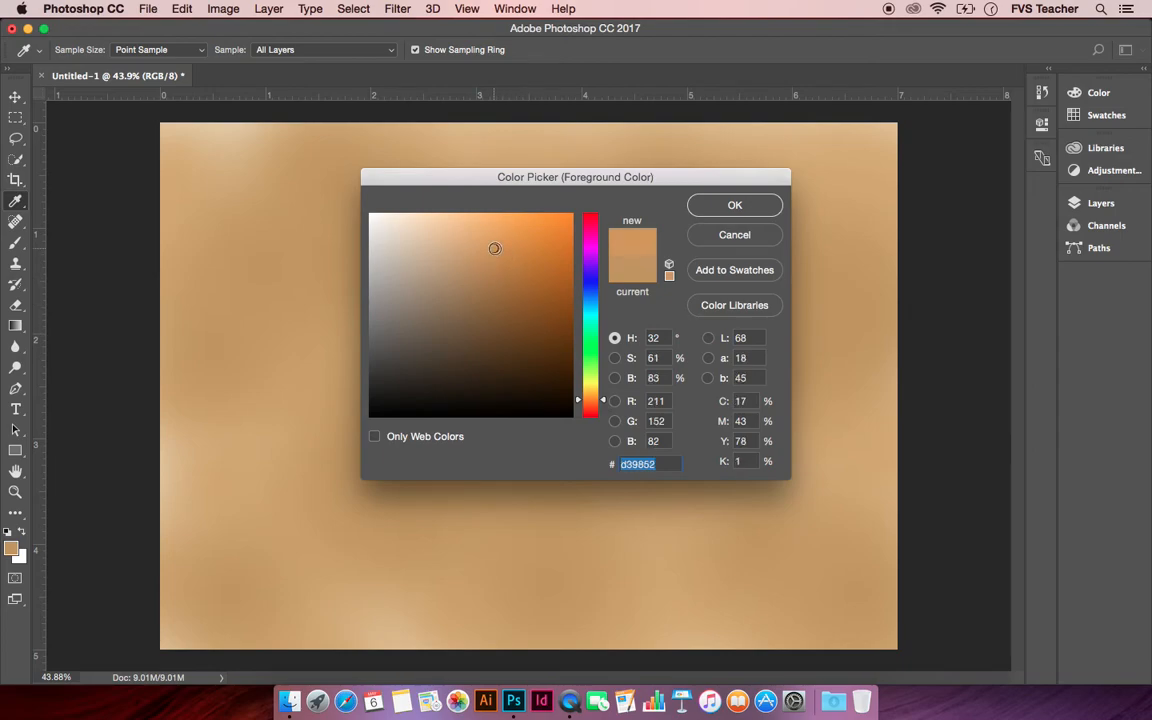
{"action": "left_click", "coordinate": [499, 269]}
{"action": "left_click", "coordinate": [517, 257]}
{"action": "left_click", "coordinate": [515, 262]}
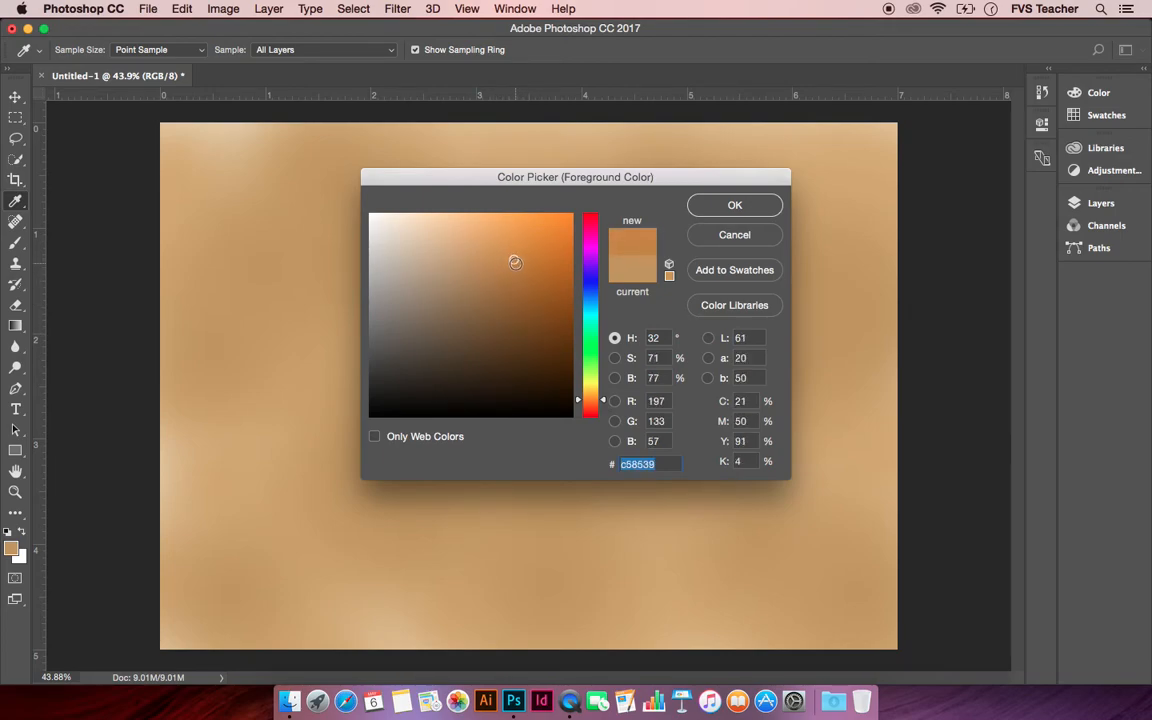
{"action": "left_click", "coordinate": [722, 206]}
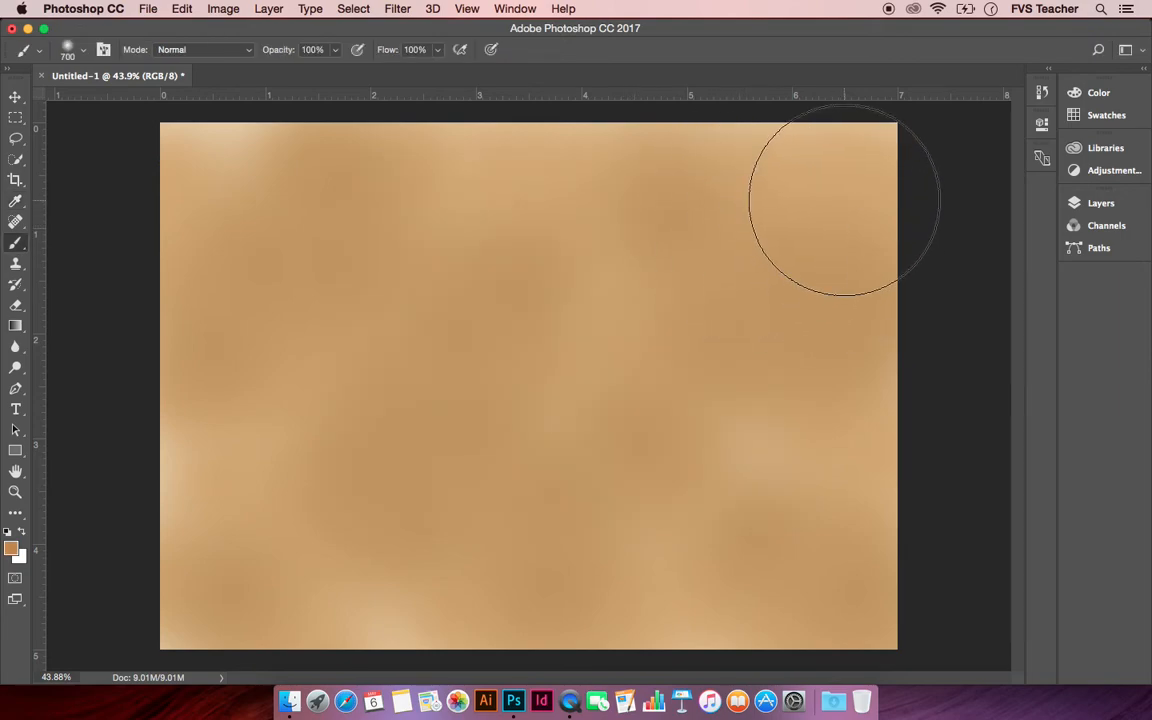
Paint soft orange patches at the canvas's upper right, left edge, lower left, lower right and centre
{"action": "left_click", "coordinate": [802, 228]}
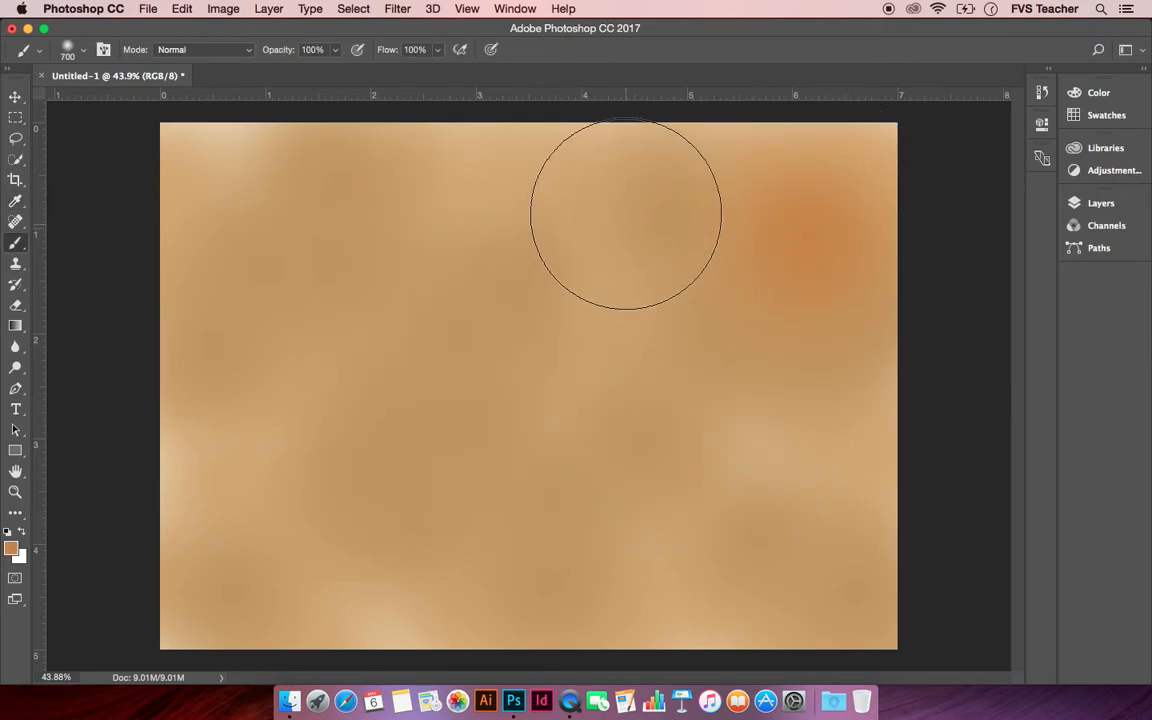
{"action": "left_click", "coordinate": [635, 181]}
{"action": "left_click", "coordinate": [228, 315]}
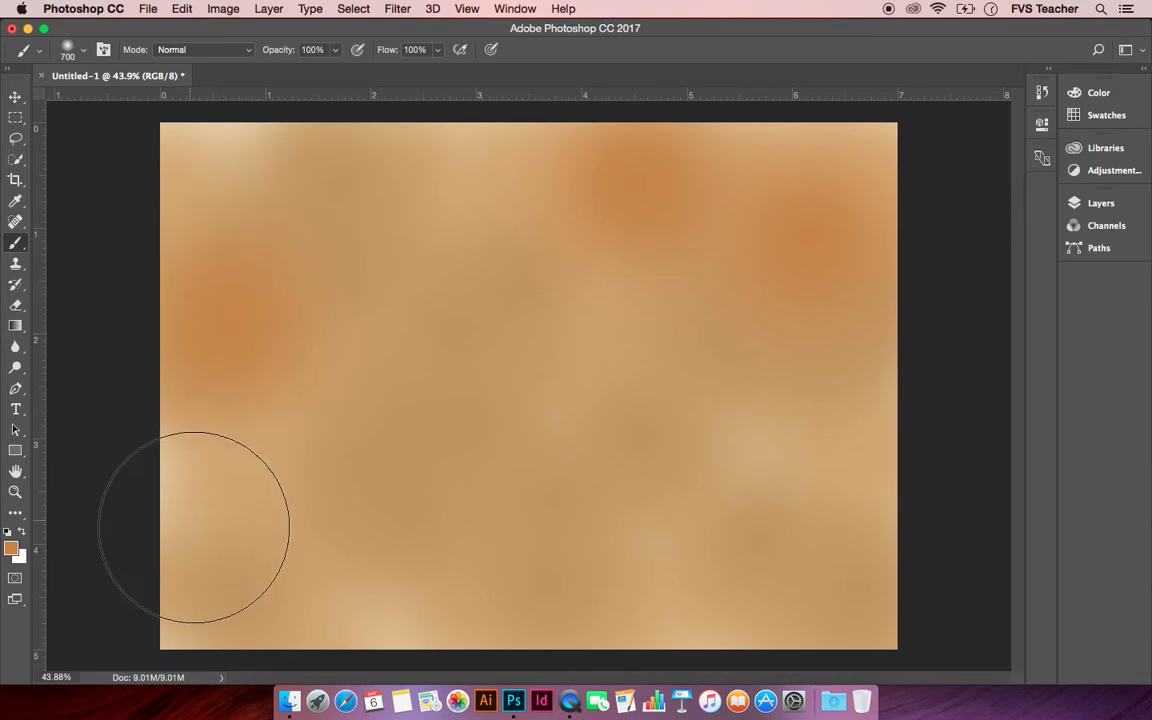
{"action": "left_click", "coordinate": [173, 573]}
{"action": "left_click_drag", "start_coordinate": [662, 576], "coordinate": [820, 597]}
{"action": "mouse_move", "coordinate": [626, 282]}
{"action": "left_mouse_down"}
{"action": "mouse_move", "coordinate": [698, 234]}
{"action": "mouse_move", "coordinate": [738, 327]}
{"action": "left_mouse_up"}
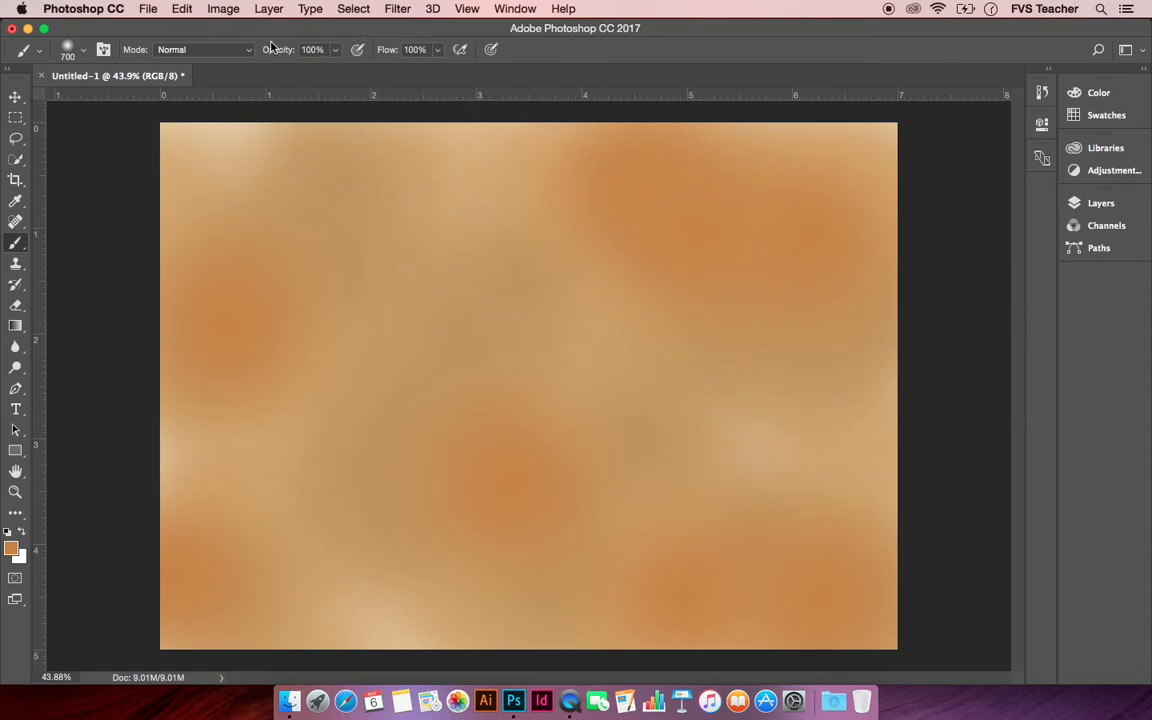
Start the Add Noise filter, try a stronger and a weaker amount, and set the amount to 18%
{"action": "left_click", "coordinate": [399, 10]}
{"action": "mouse_move", "coordinate": [463, 246]}
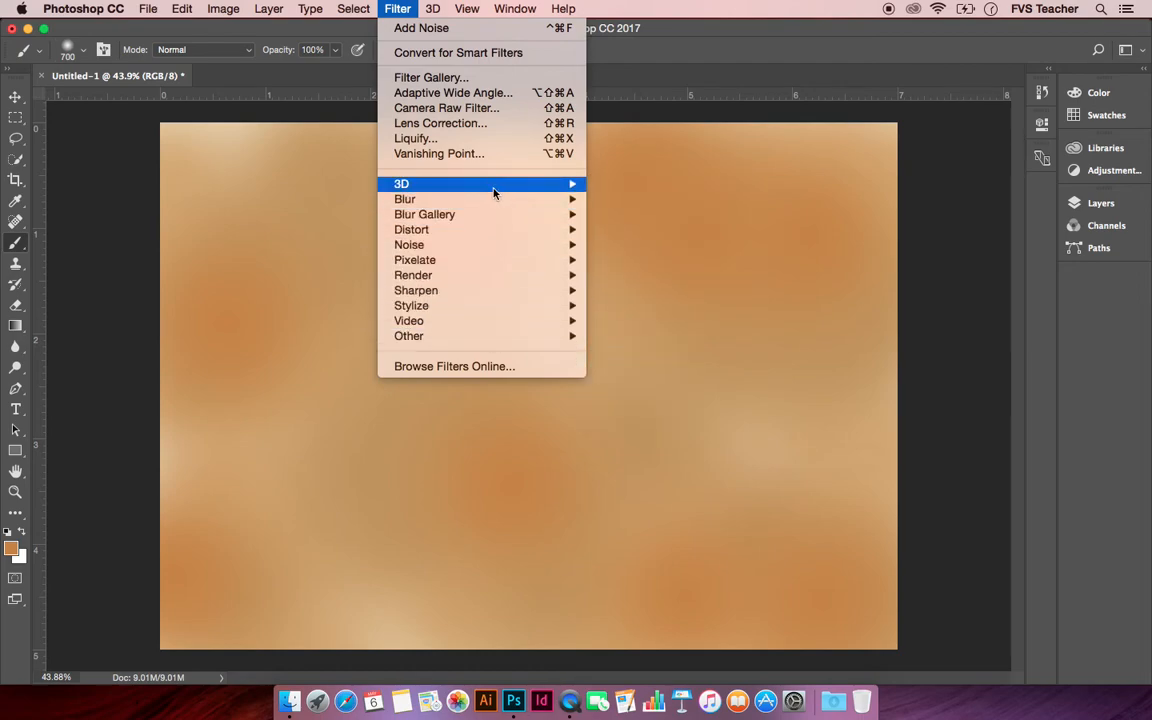
{"action": "mouse_move", "coordinate": [496, 199]}
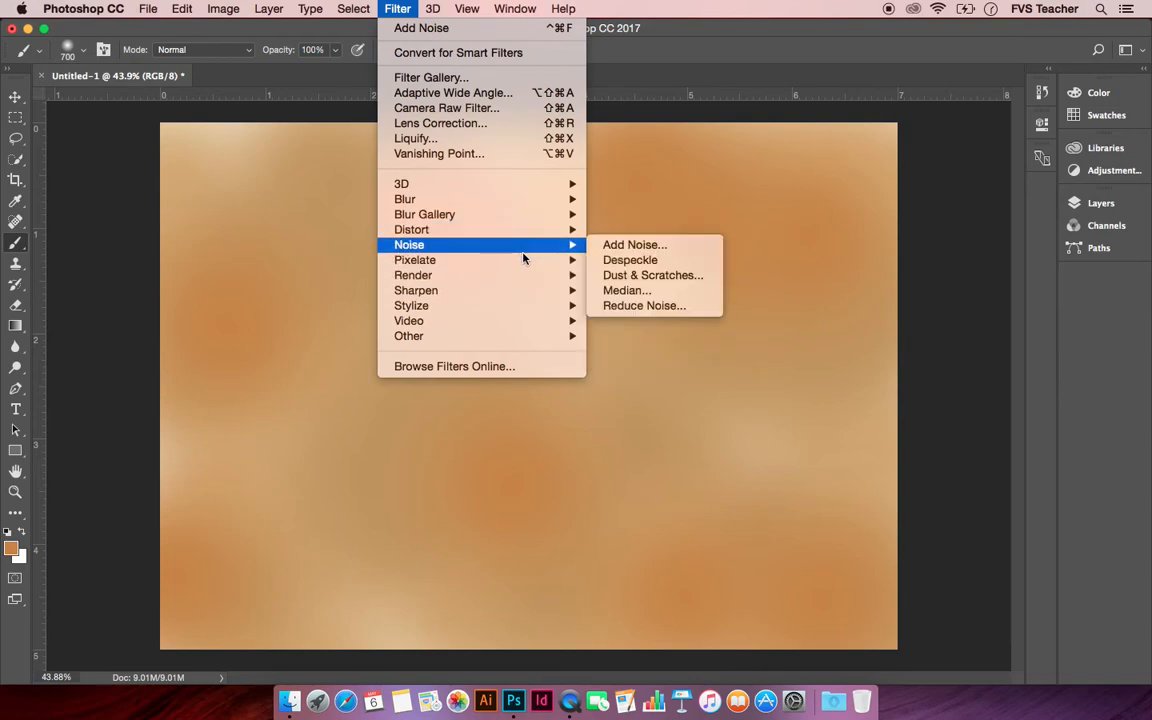
{"action": "mouse_move", "coordinate": [514, 247]}
{"action": "left_click", "coordinate": [635, 246]}
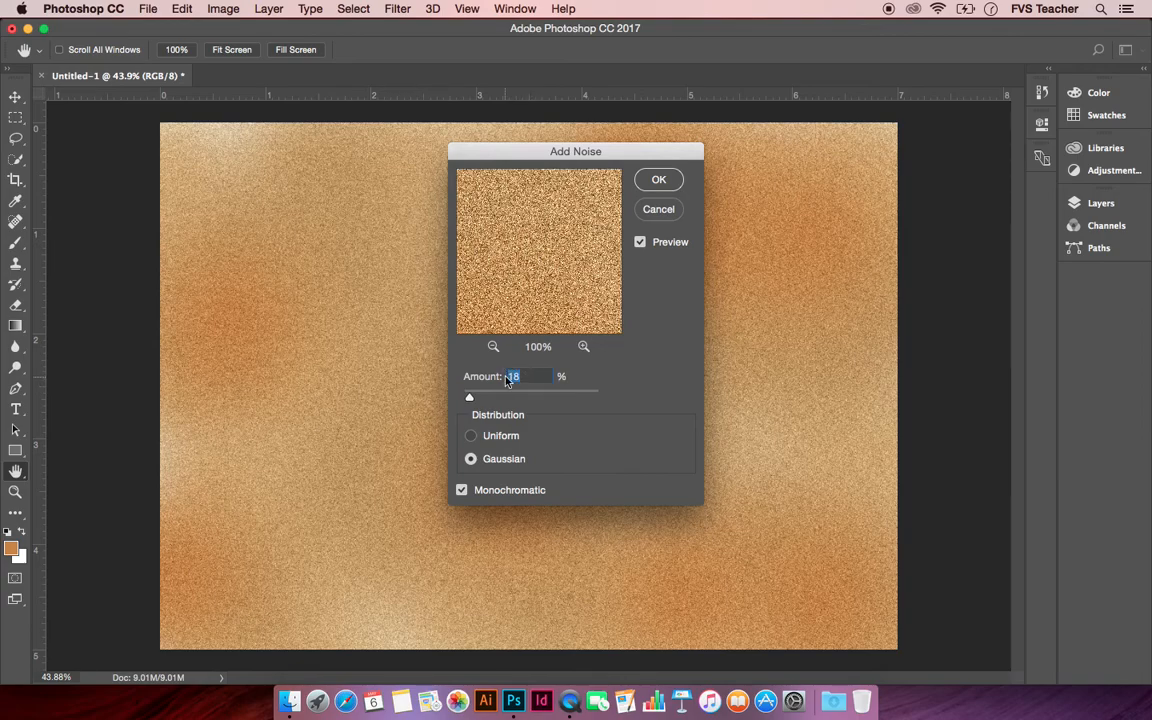
{"action": "left_click_drag", "start_coordinate": [475, 399], "coordinate": [477, 400]}
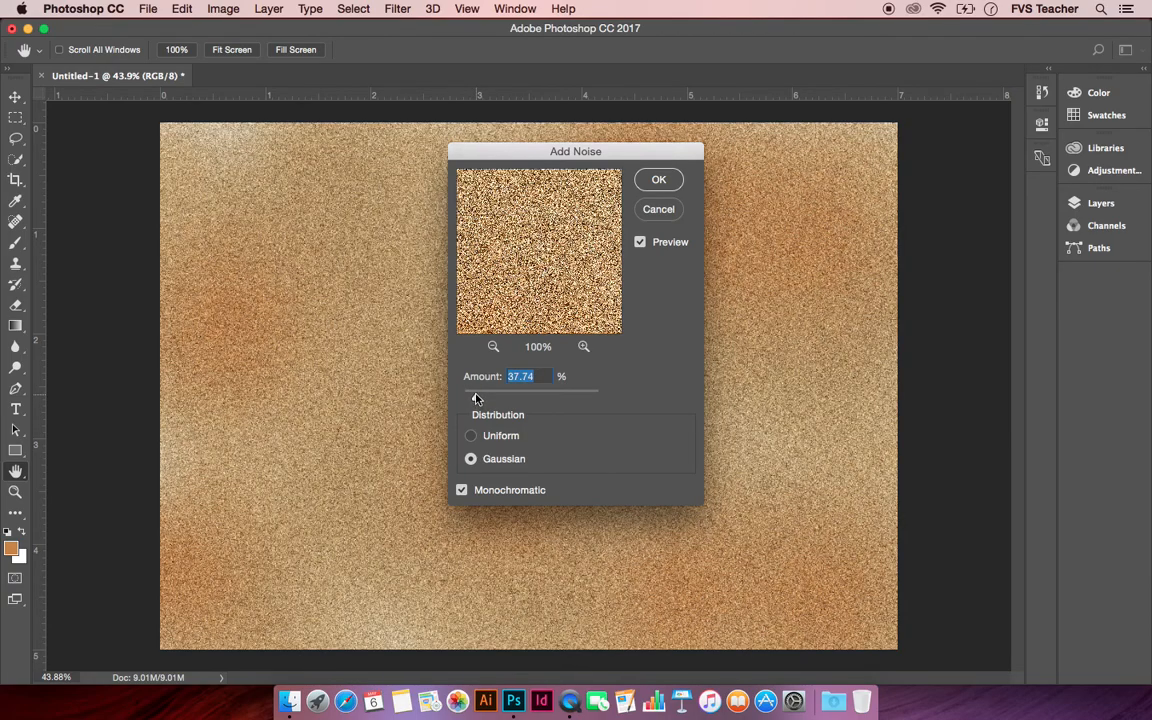
{"action": "mouse_move", "coordinate": [477, 400]}
{"action": "left_mouse_down"}
{"action": "mouse_move", "coordinate": [497, 400]}
{"action": "mouse_move", "coordinate": [471, 399]}
{"action": "left_mouse_up"}
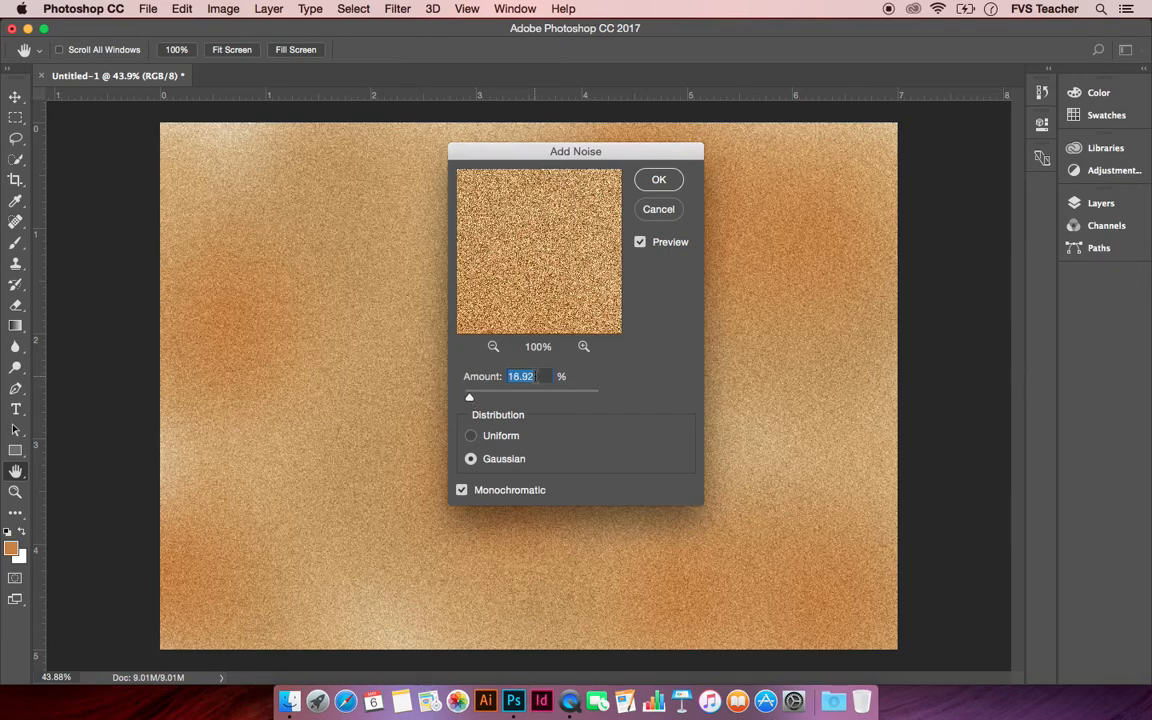
{"action": "type", "text": "18"}
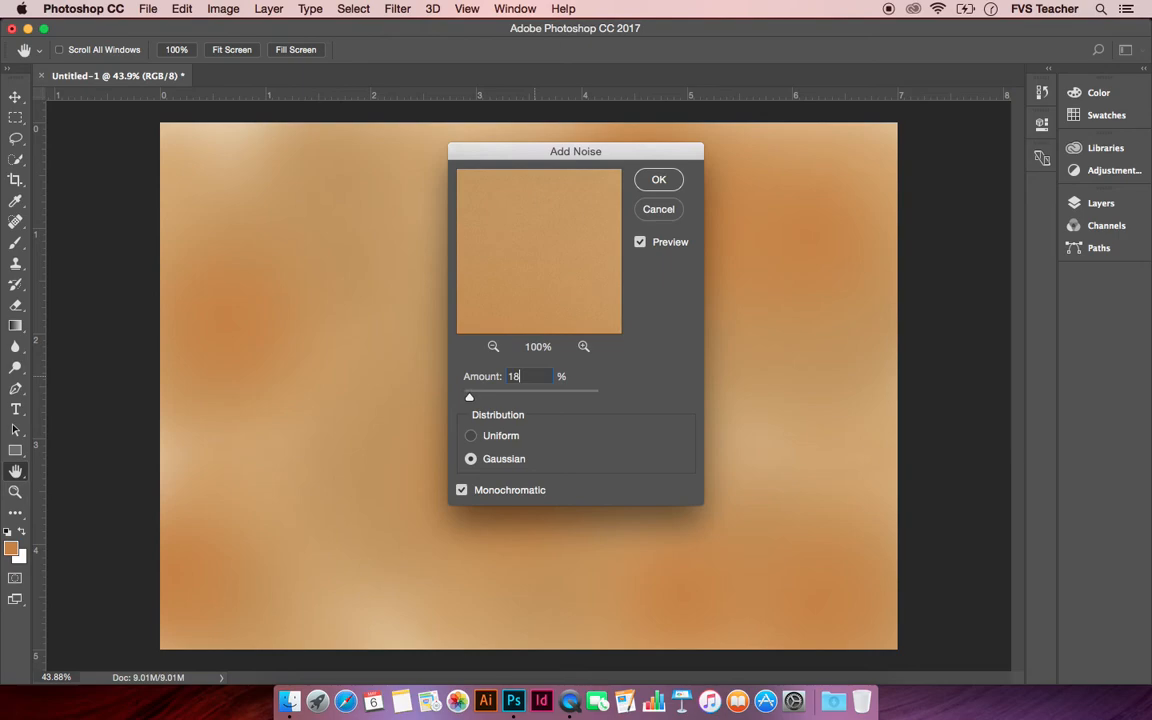
{"action": "key", "text": "Tab"}
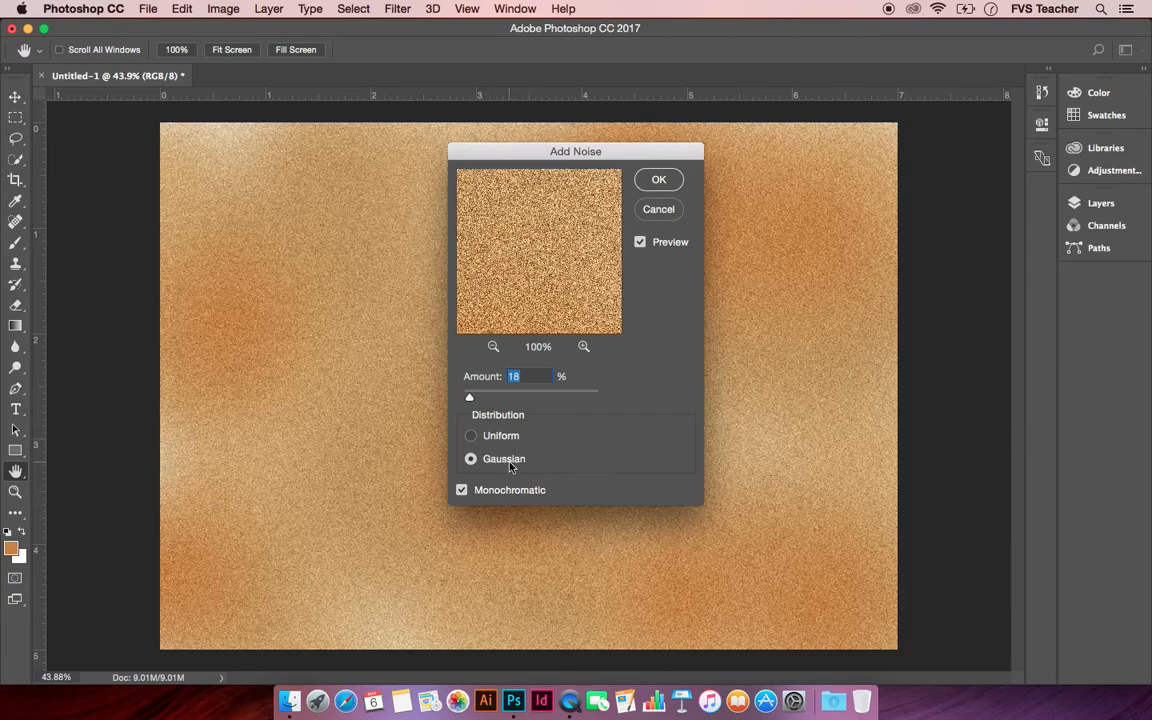
Compare Uniform distribution and coloured noise, restore Gaussian and Monochromatic, and apply the noise to the background
{"action": "left_click", "coordinate": [473, 440]}
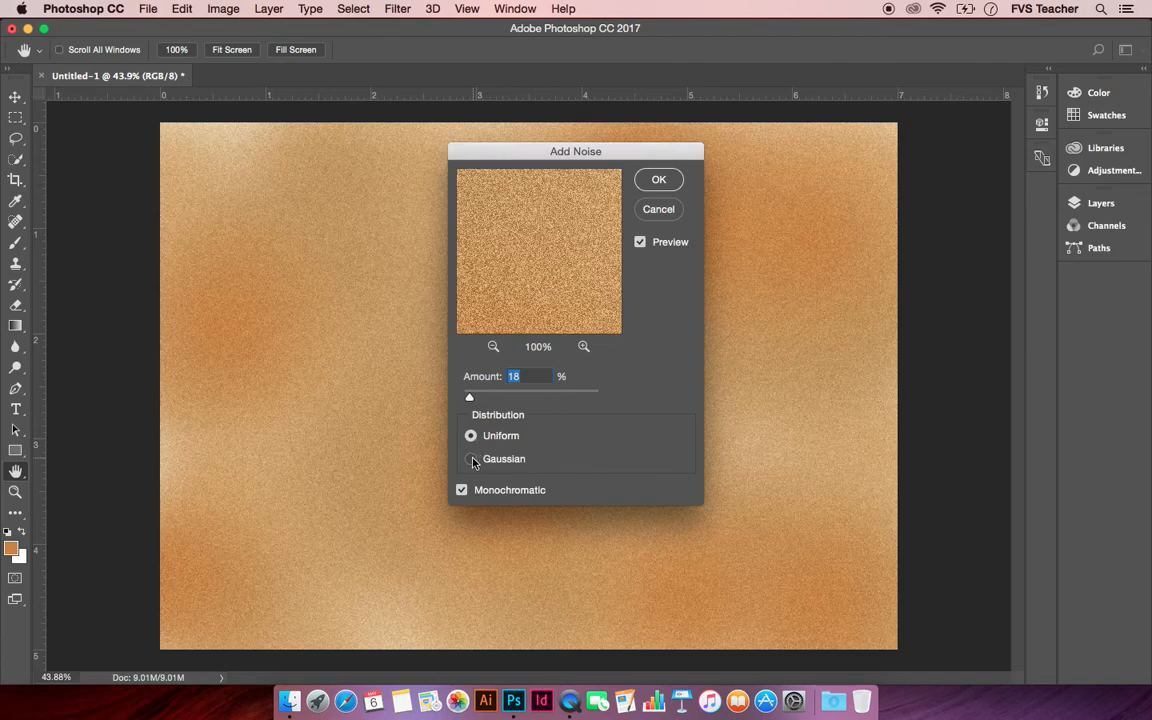
{"action": "left_click", "coordinate": [471, 459]}
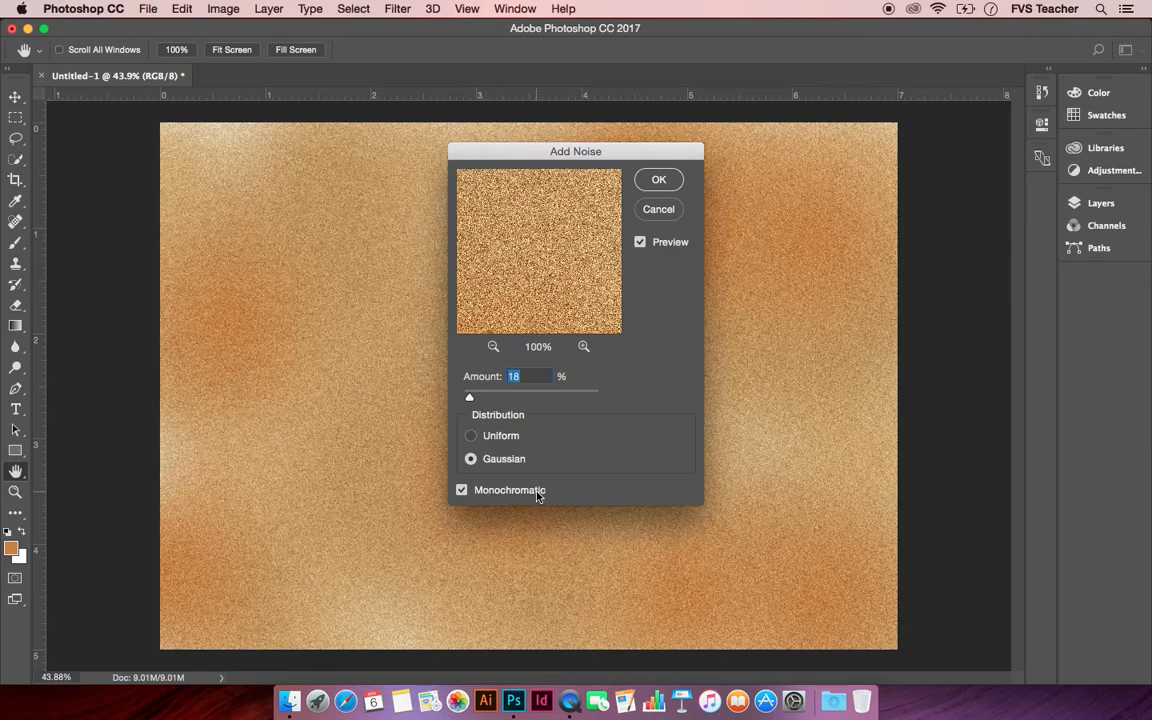
{"action": "left_click", "coordinate": [462, 491]}
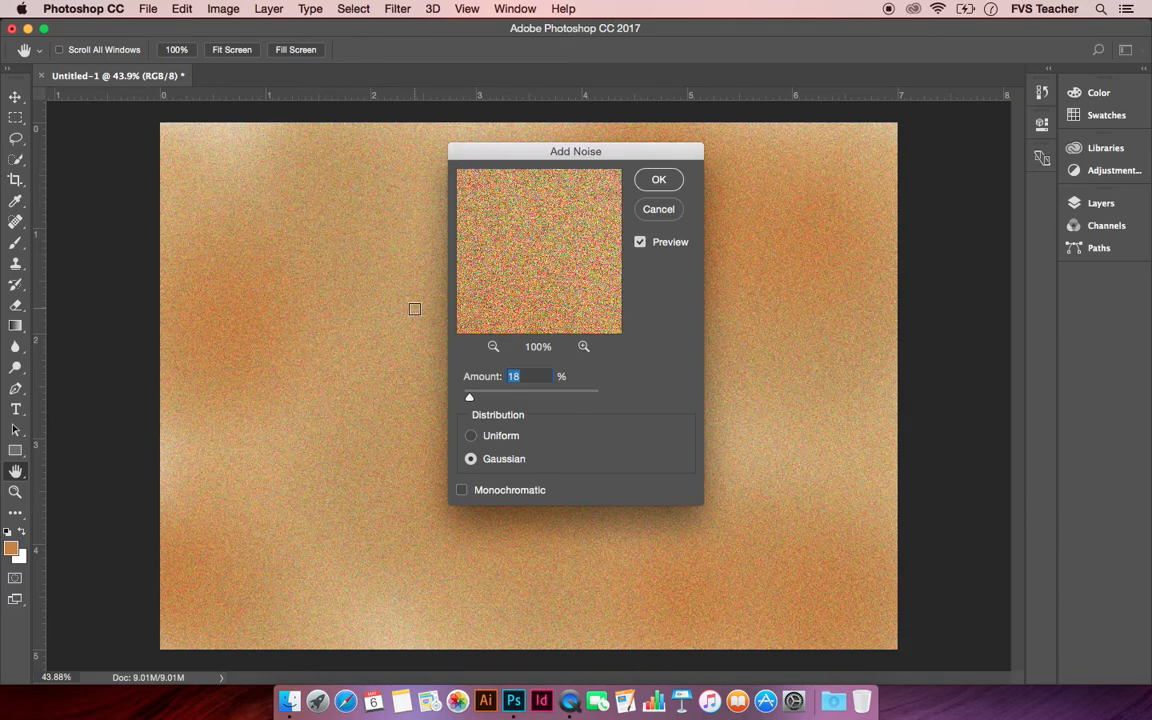
{"action": "left_click", "coordinate": [524, 492]}
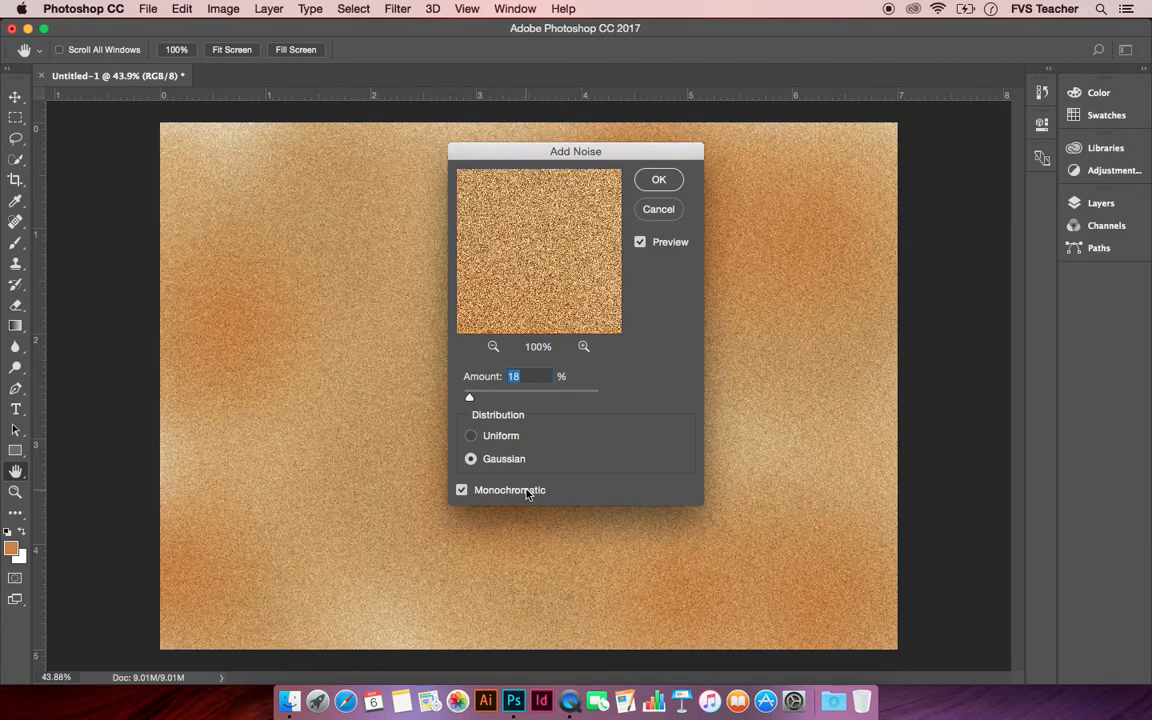
{"action": "left_click", "coordinate": [658, 180]}
{"action": "key", "text": "b"}
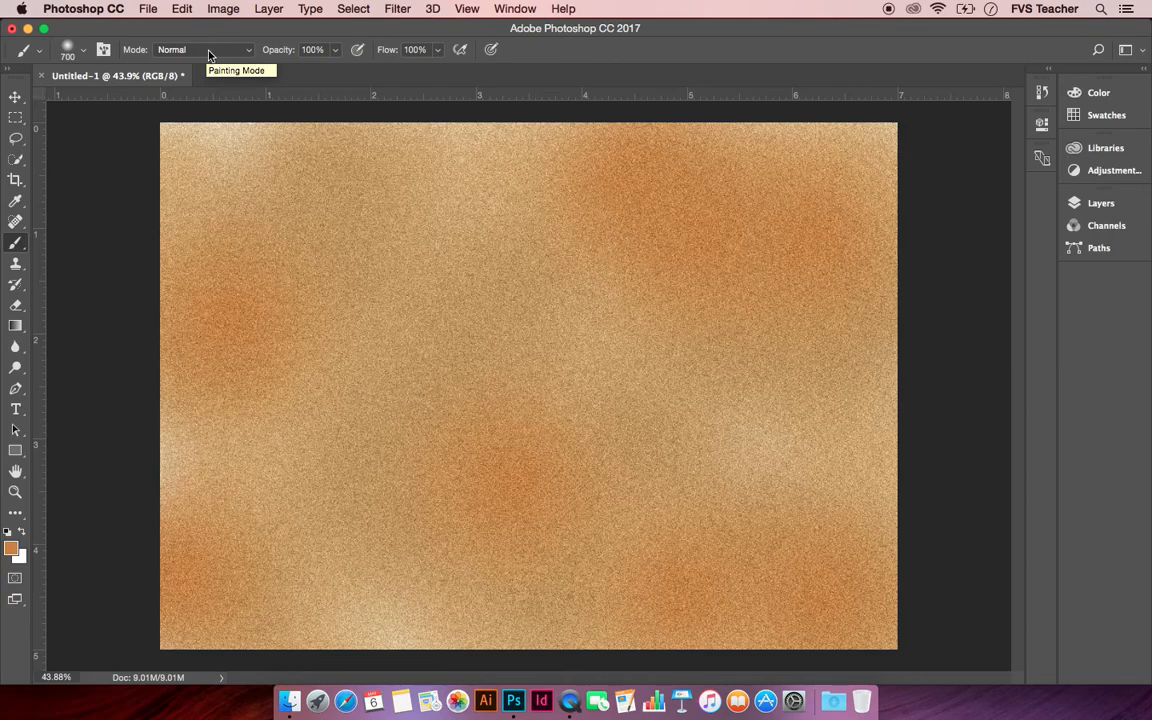
Start saving the document in Photoshop format and name the file CavePainting_YourName.psd
{"action": "left_click", "coordinate": [150, 10]}
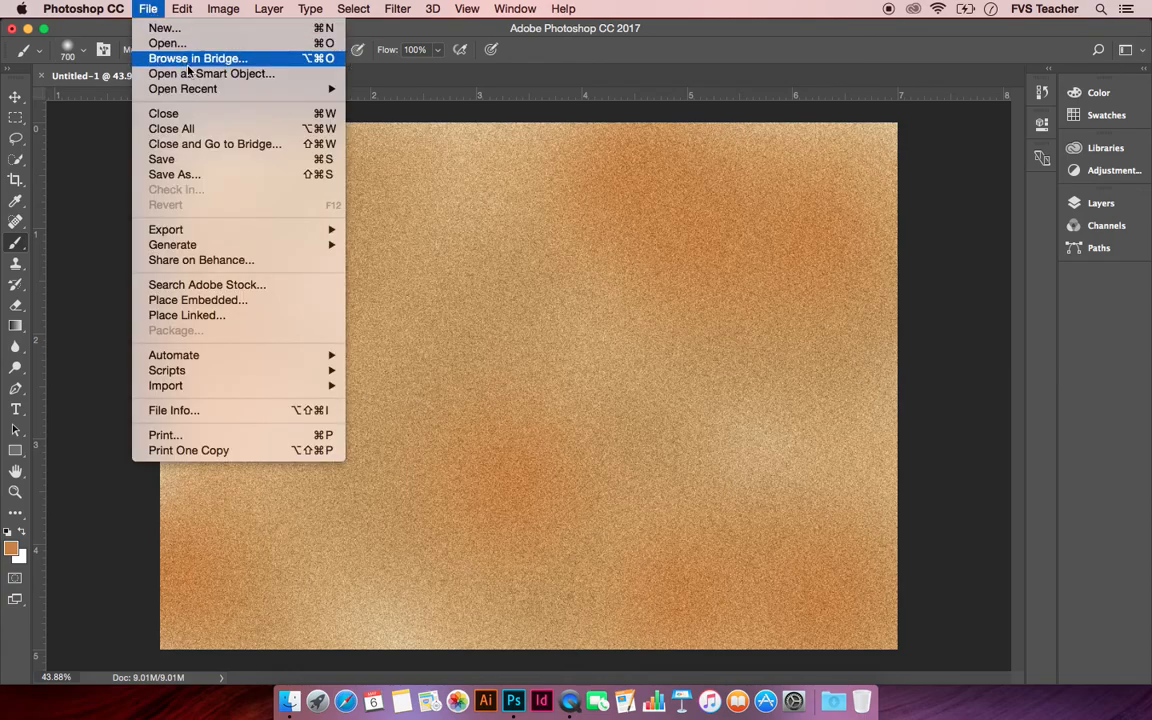
{"action": "left_click", "coordinate": [238, 163]}
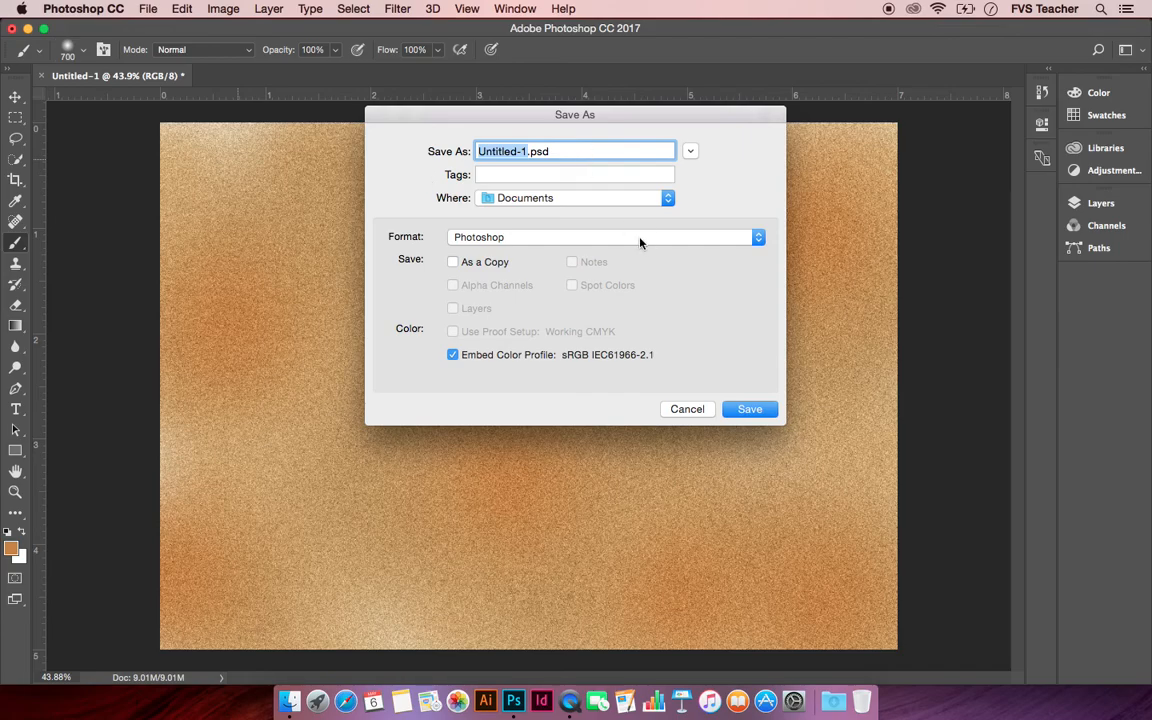
{"action": "type", "text": "Cave"}
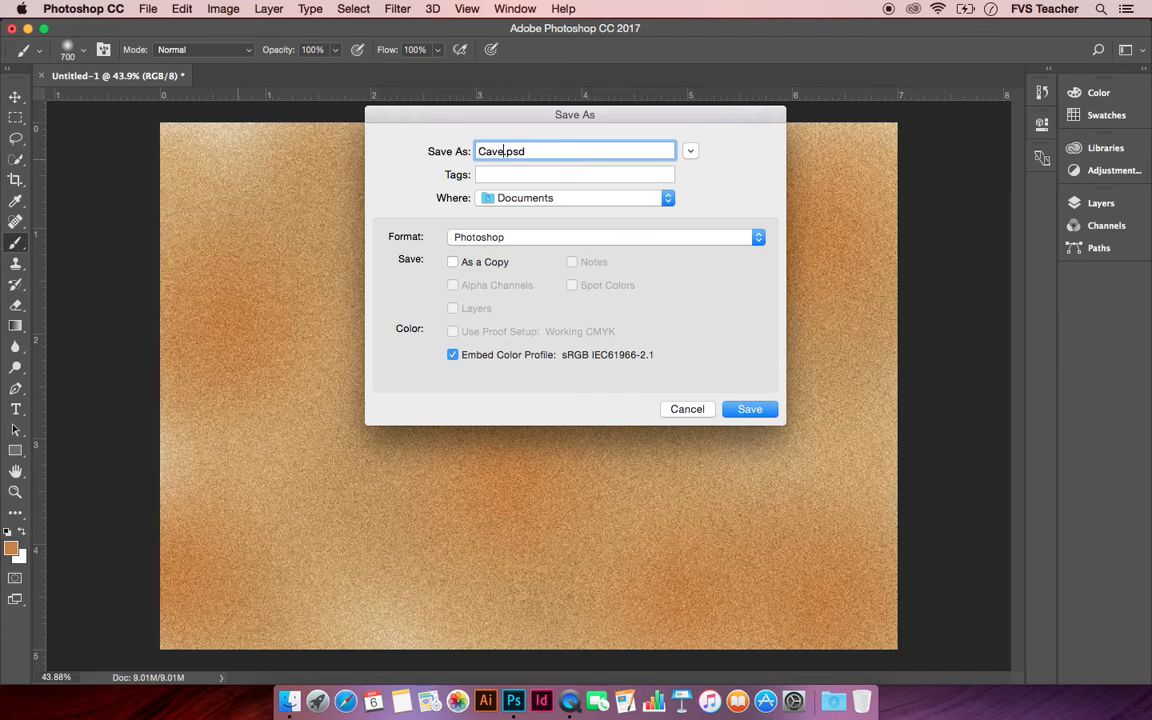
{"action": "type", "text": "Painting"}
{"action": "type", "text": "_"}
{"action": "type", "text": "Your"}
{"action": "type", "text": "name"}
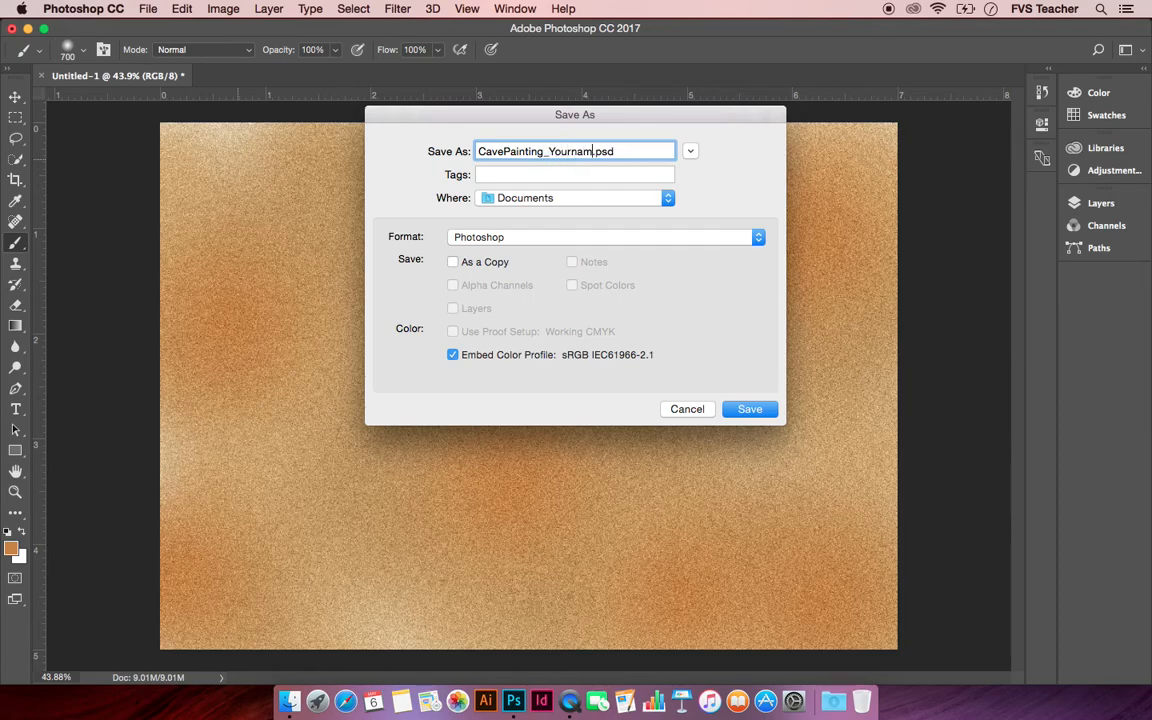
{"action": "key", "text": "BackSpace"}
{"action": "key", "text": "BackSpace"}
{"action": "key", "text": "BackSpace"}
{"action": "key", "text": "BackSpace"}
{"action": "type", "text": "Name"}
Choose the Desktop as the save location and save the cave painting file
{"action": "left_click", "coordinate": [607, 204]}
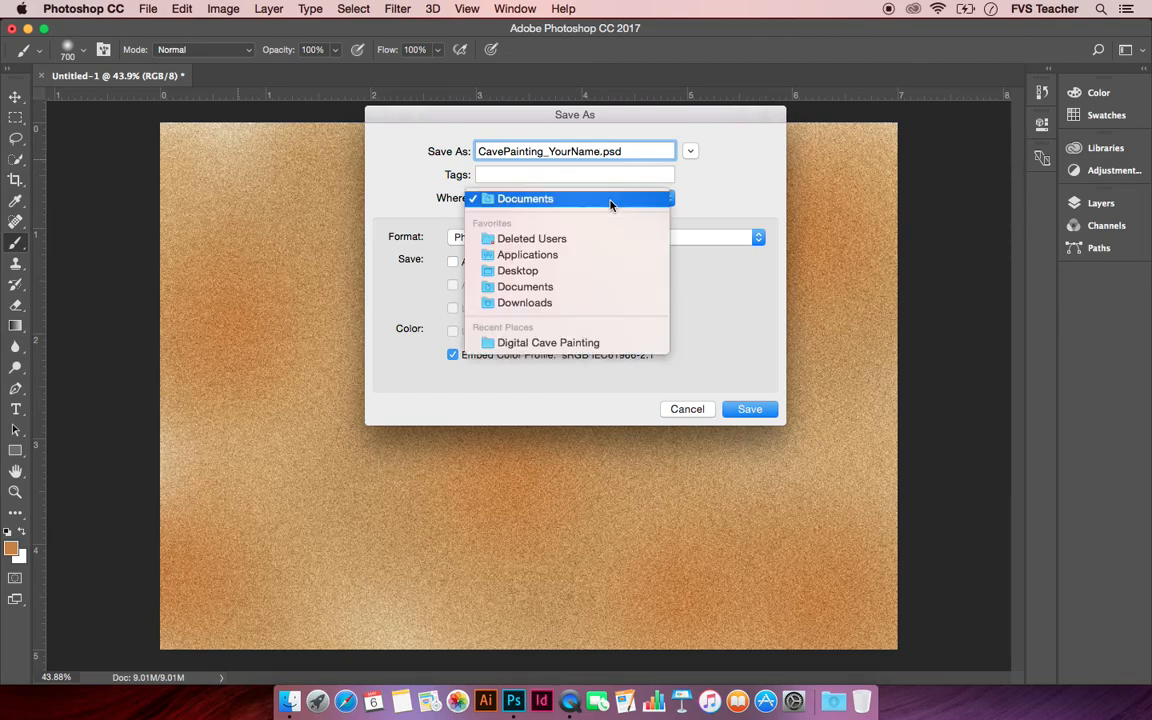
{"action": "left_click", "coordinate": [619, 271]}
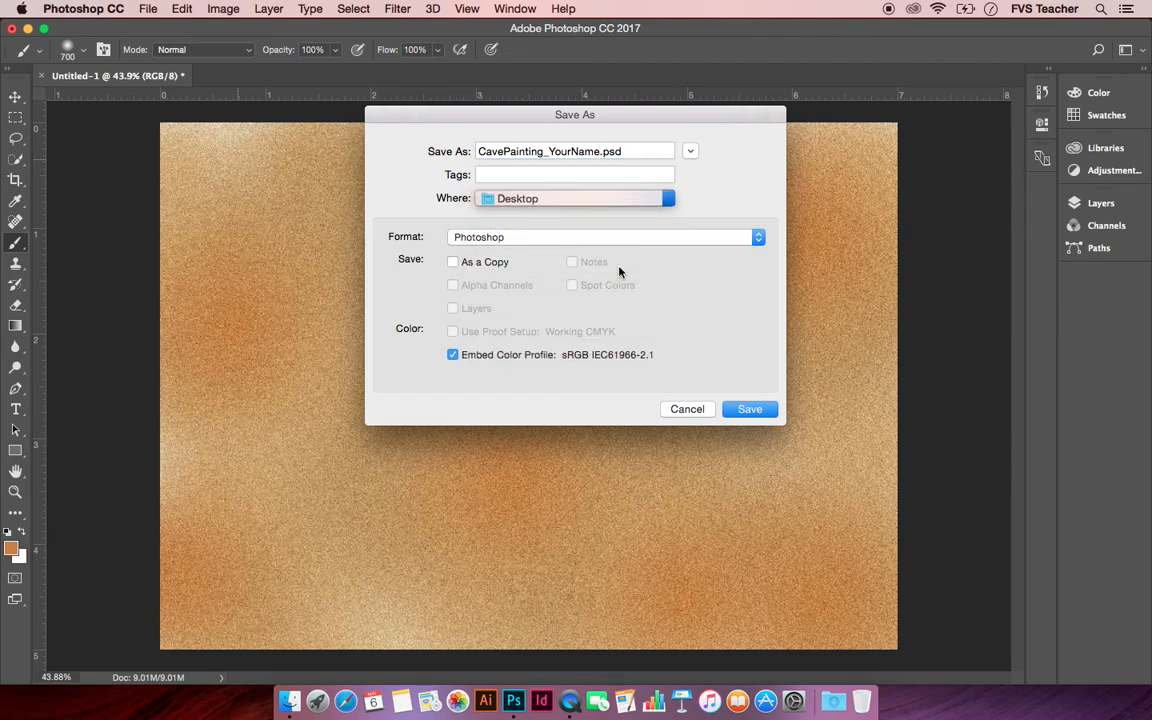
{"action": "left_click", "coordinate": [755, 408]}
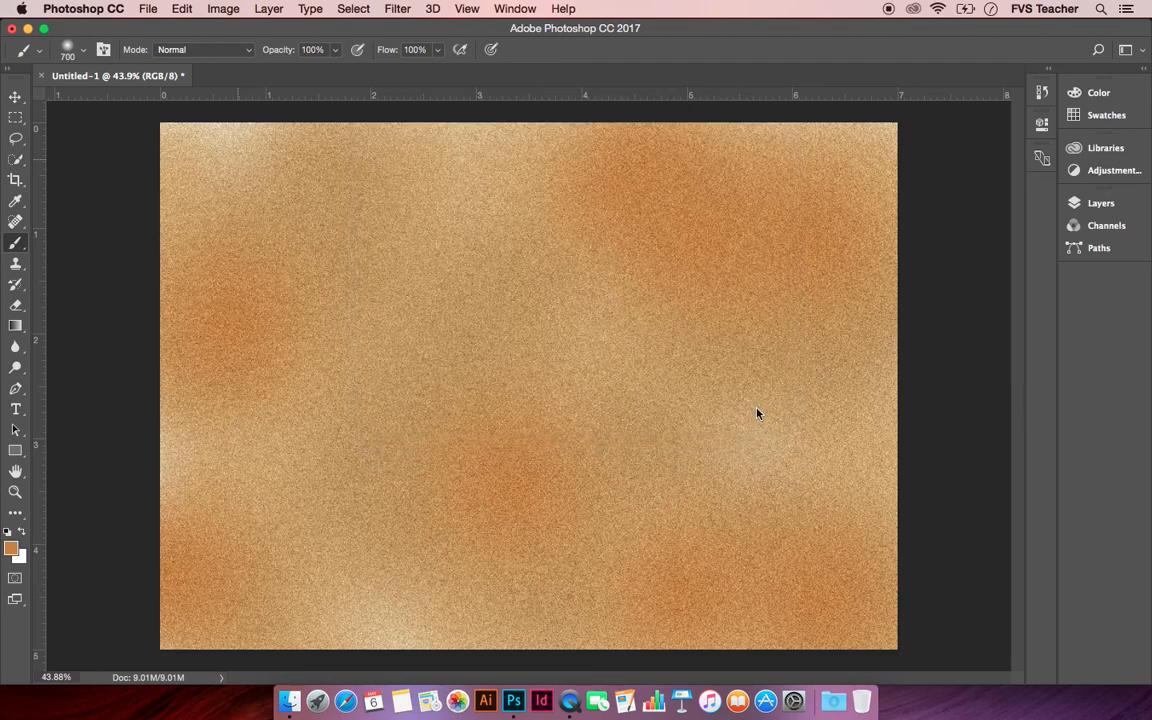